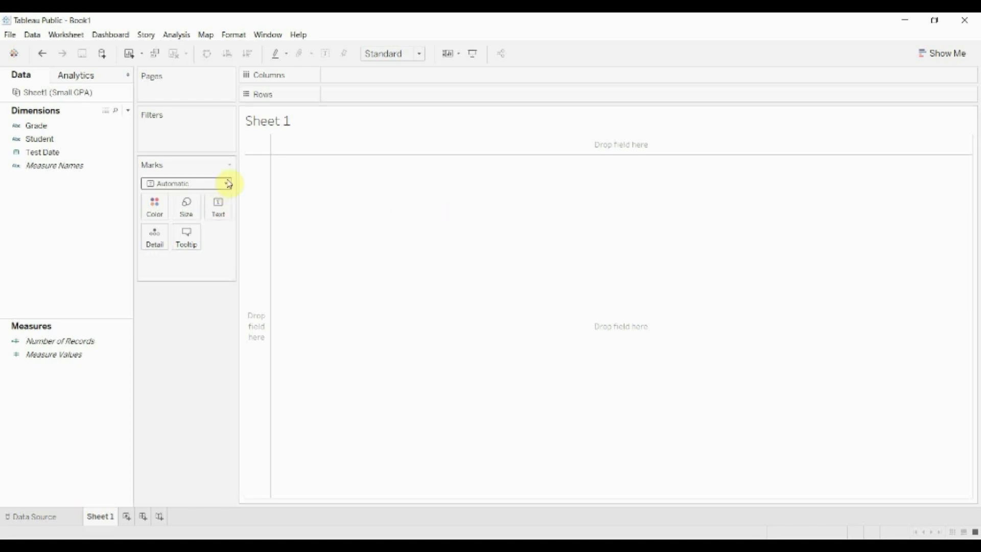
Put Student and Test Date on Rows, drilled to Month and Day, with the YEAR and QUARTER pills removed
left_click(110, 127)
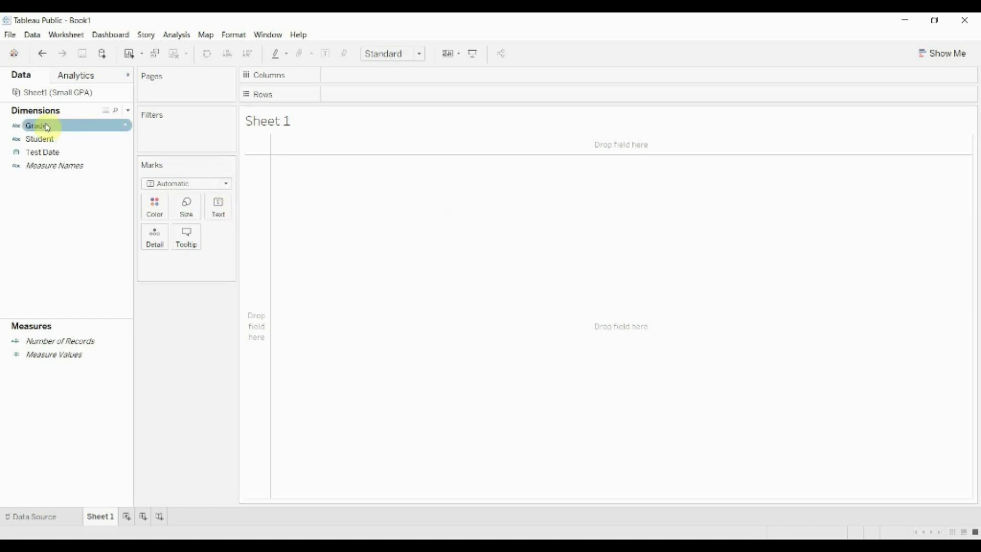
left_click_drag(44, 128, 339, 94)
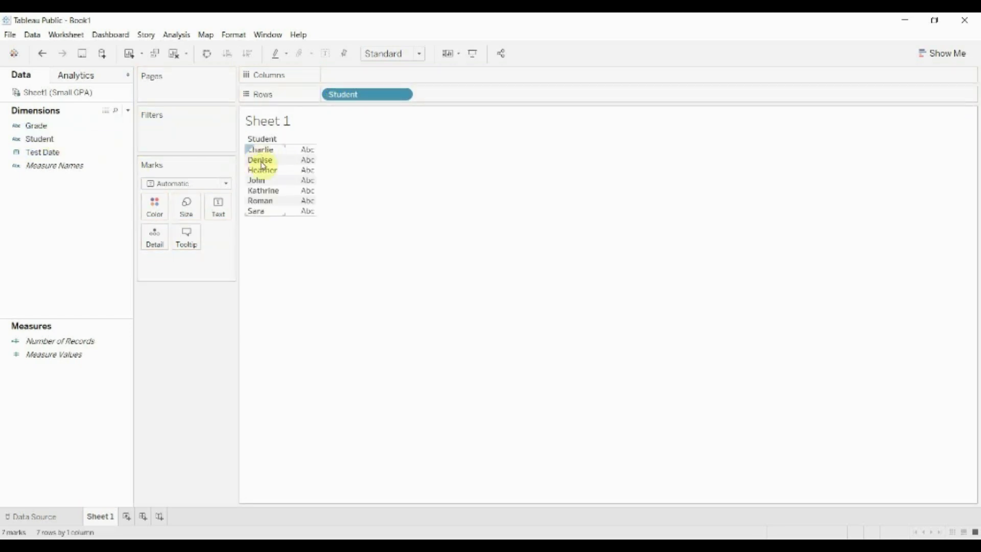
left_click(41, 152)
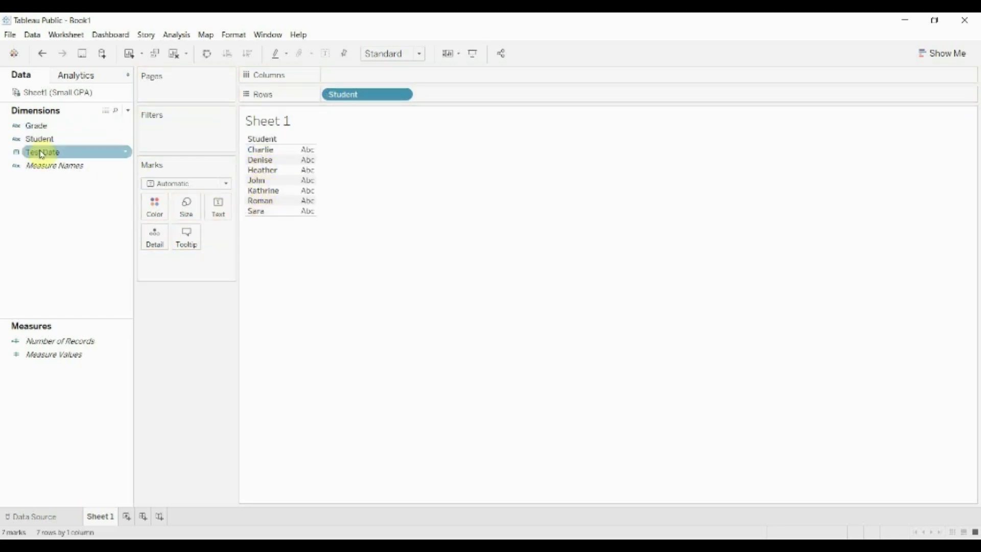
left_click_drag(41, 152, 444, 99)
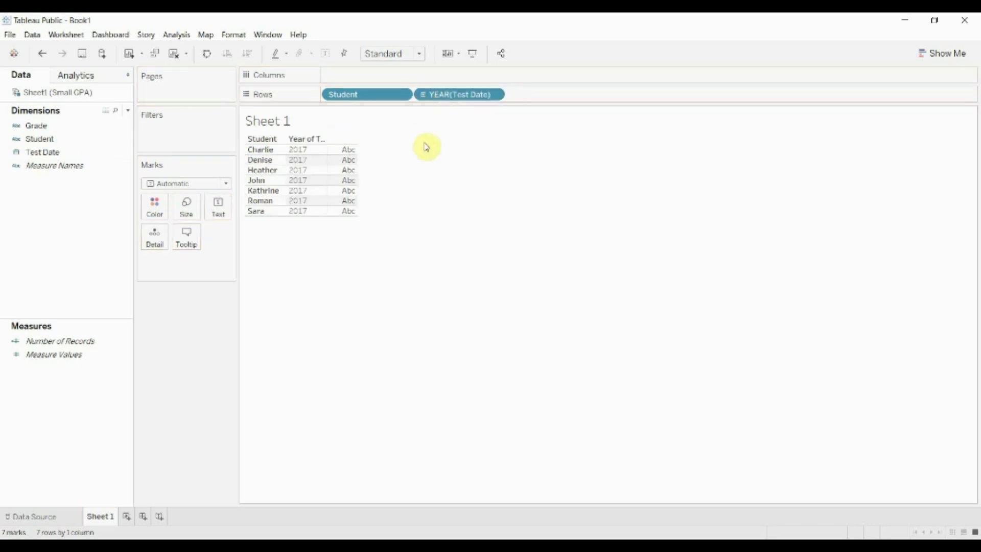
left_click(424, 95)
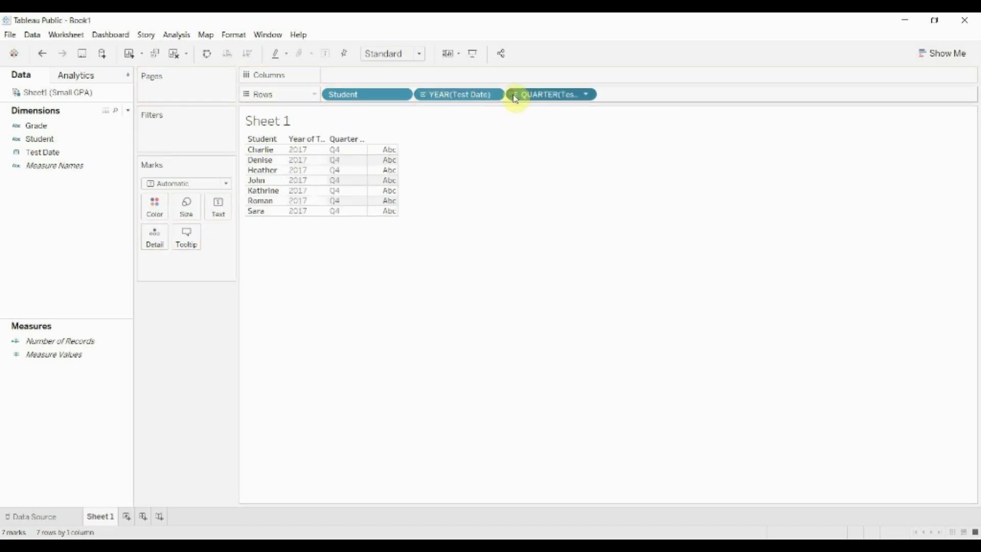
left_click(515, 95)
left_click(607, 95)
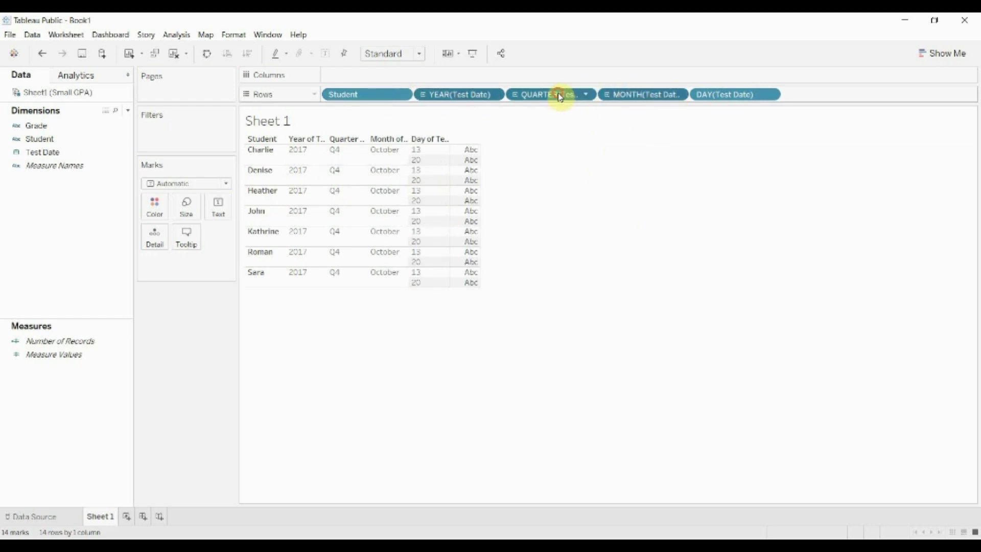
left_click_drag(486, 98, 199, 195)
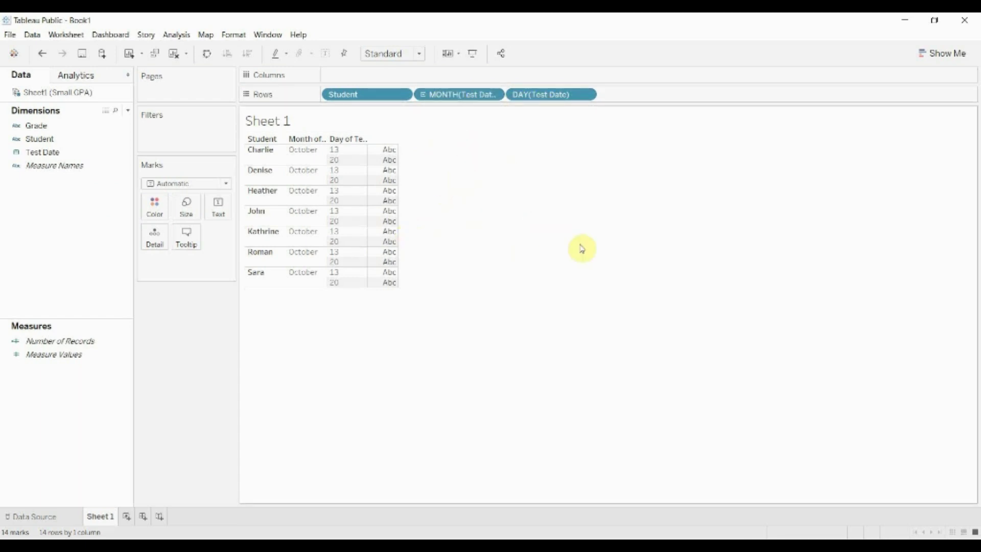
Add Grade to Rows after DAY(Test Date) to show each test's letter grade
left_click(71, 131)
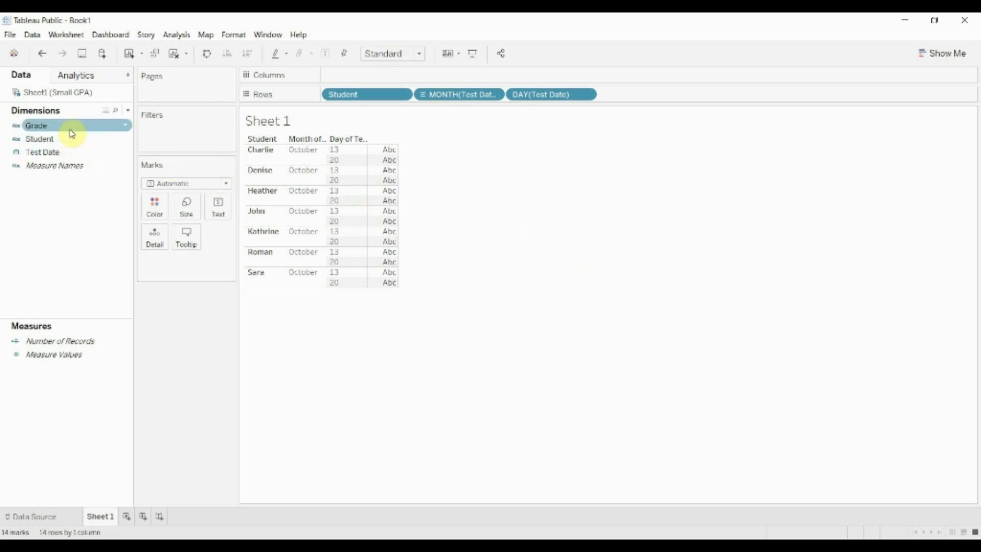
left_click_drag(71, 133, 633, 96)
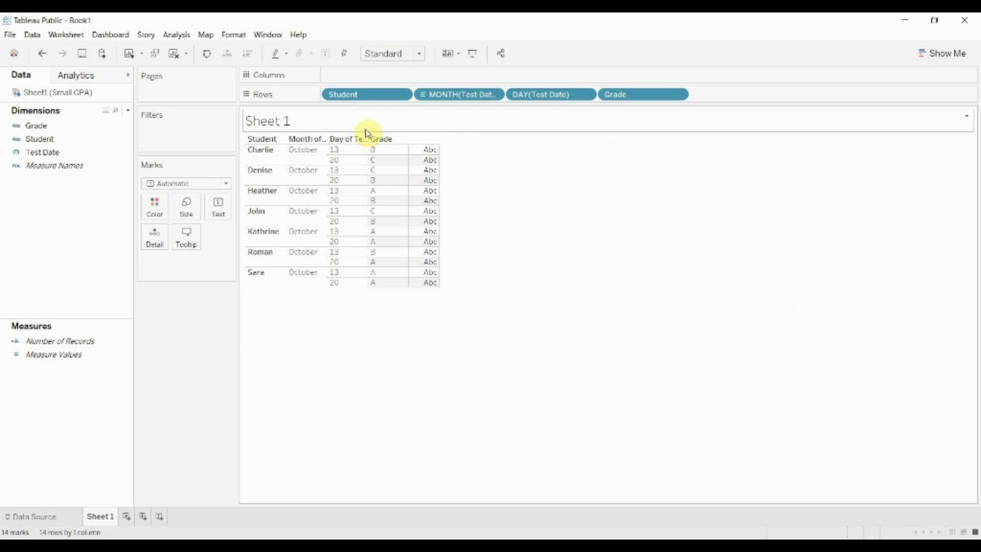
Create a new calculated field named Score
left_click(128, 112)
left_click(109, 127)
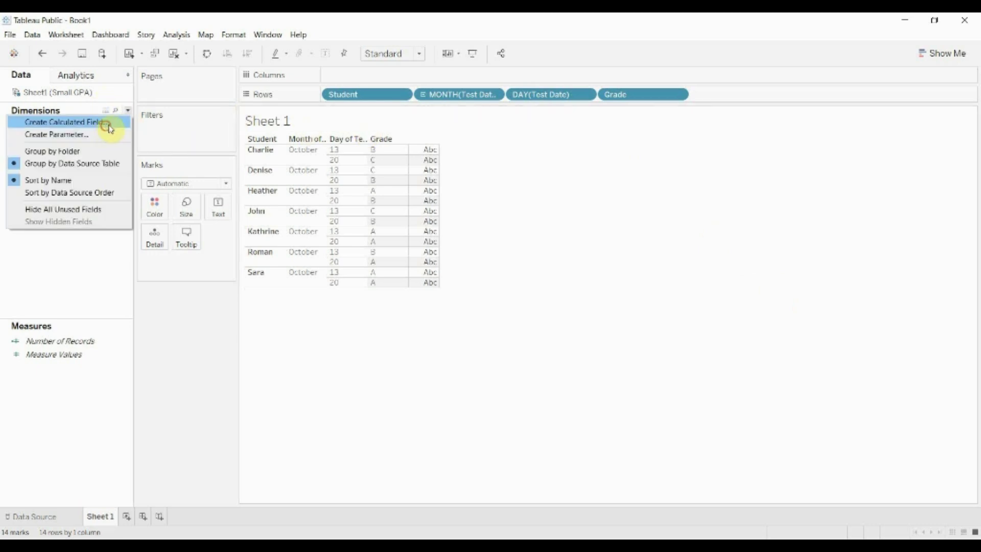
type("Score")
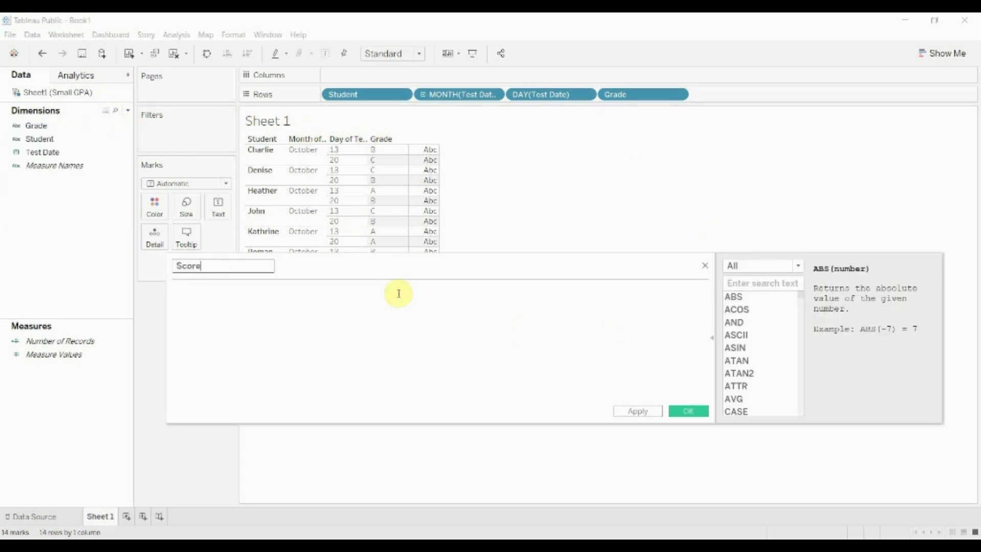
left_click(685, 411)
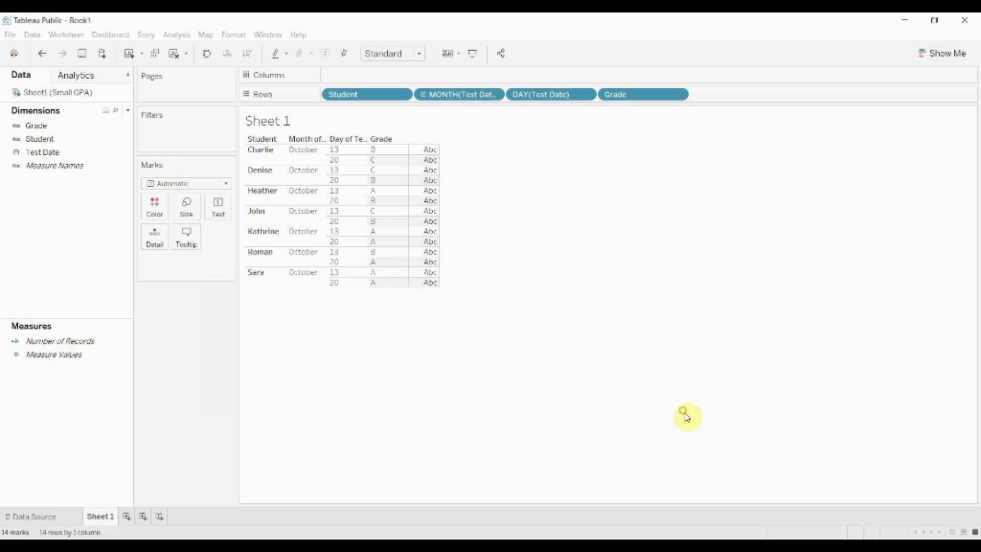
left_click(66, 342)
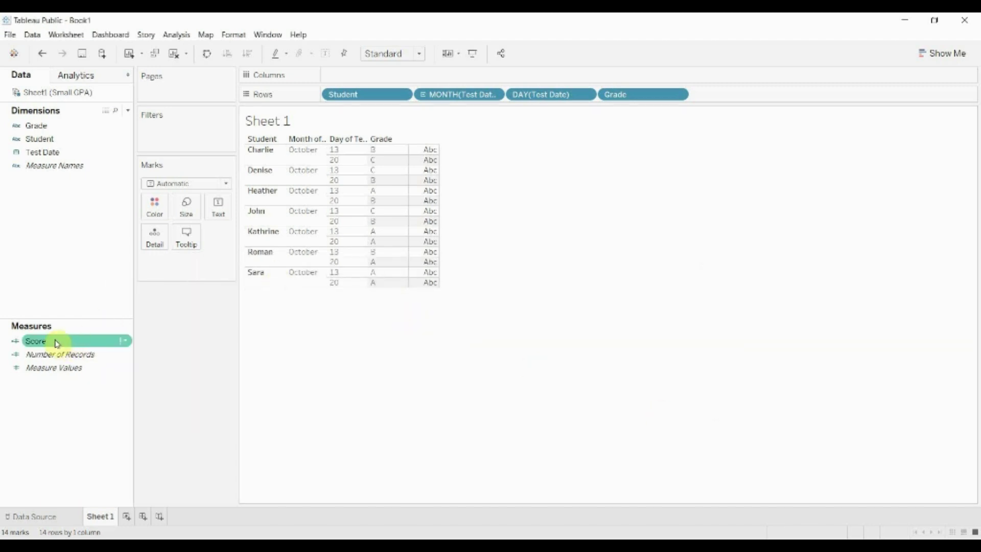
left_click(56, 343)
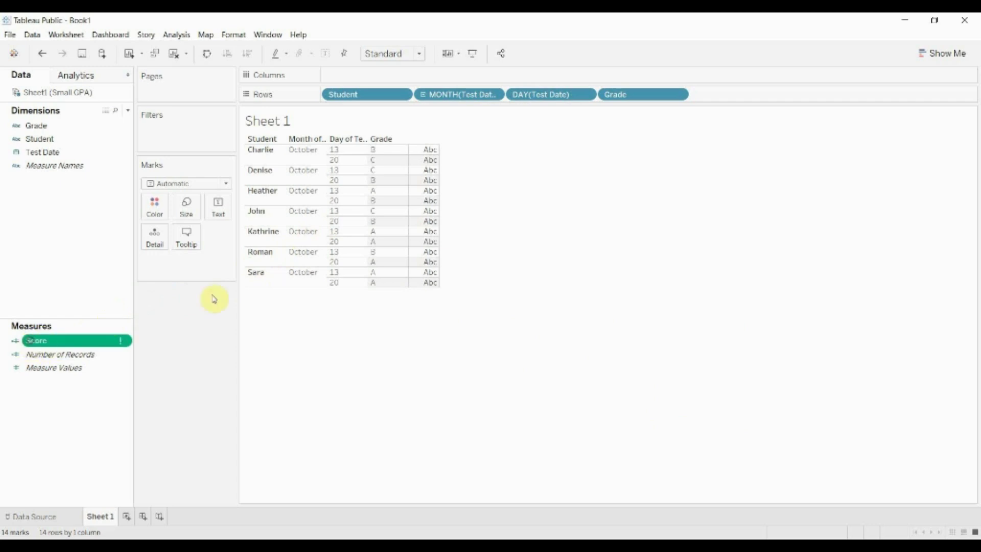
left_click(122, 349)
Set the Score formula to 1 and drag Score into the table as Text
right_click(124, 343)
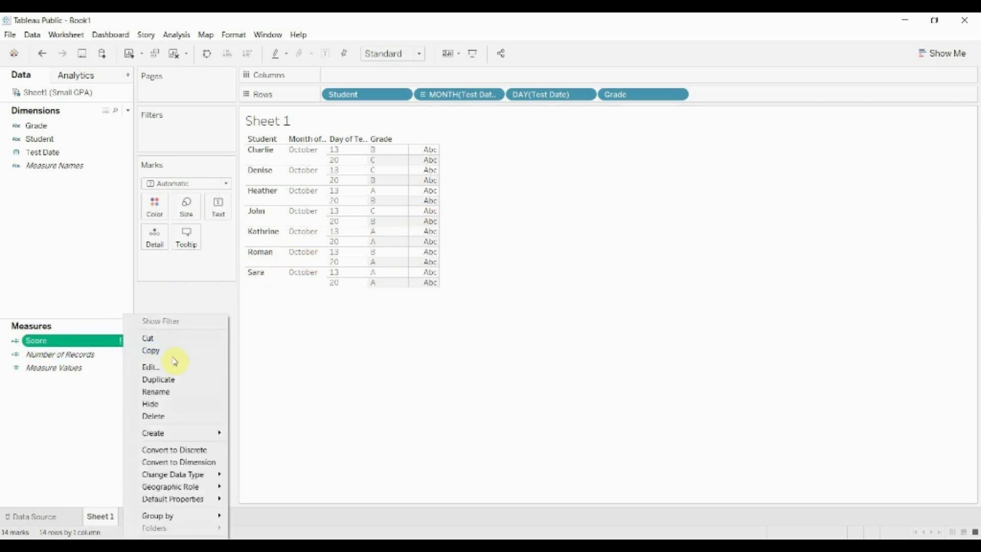
left_click(188, 367)
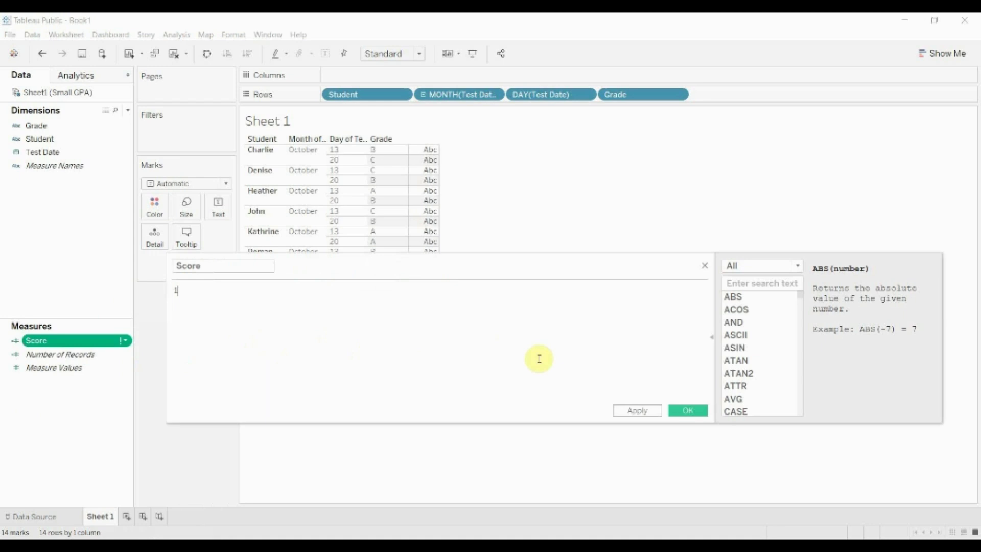
left_click(686, 410)
left_click_drag(76, 341, 424, 255)
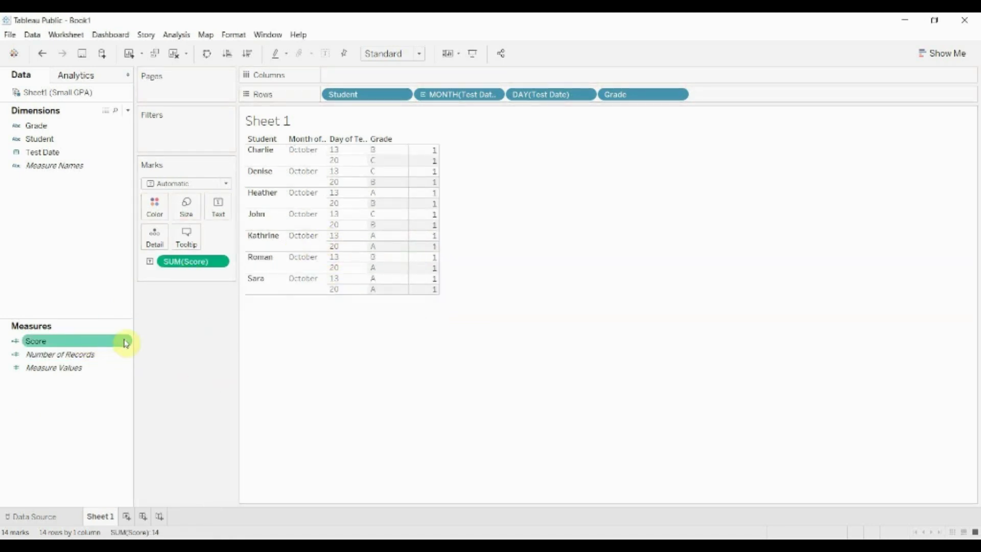
Reopen the Score calculation, move the editor below the table, and delete the placeholder 1
right_click(125, 341)
left_click(157, 142)
left_click_drag(373, 250, 390, 310)
left_click(198, 352)
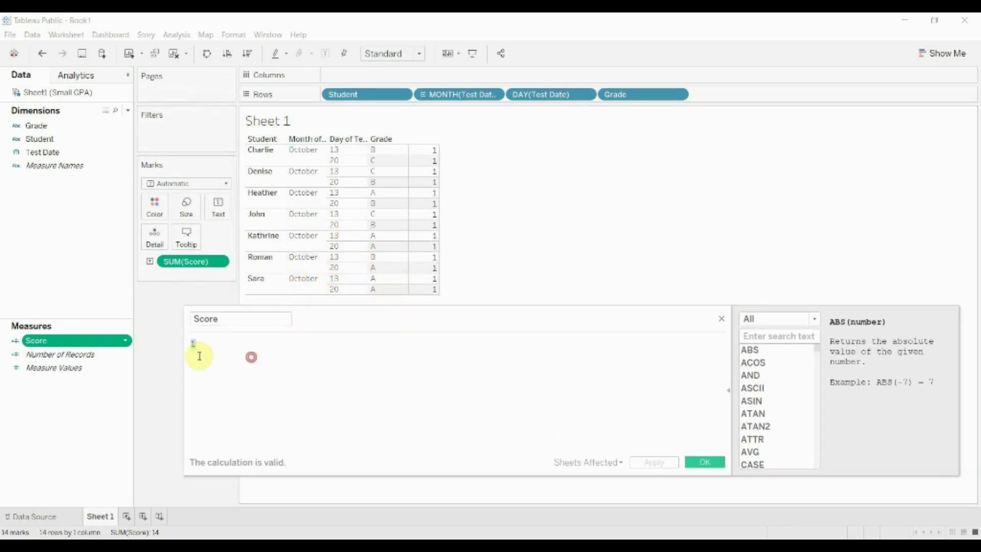
key("BackSpace")
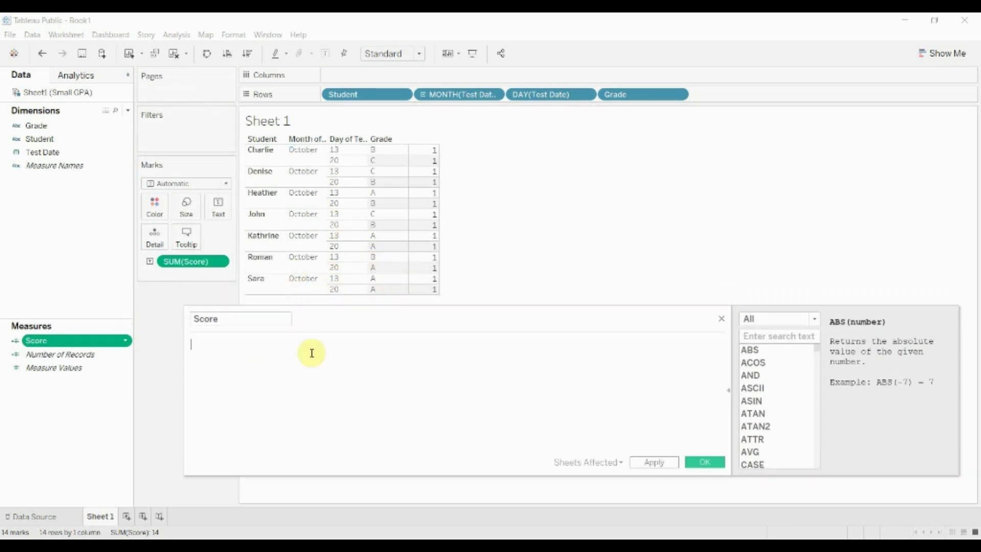
Write if day([Test Date]) = 13 then 1 elseif day([Test Date]) = 20 then 2 end
type("if [Test")
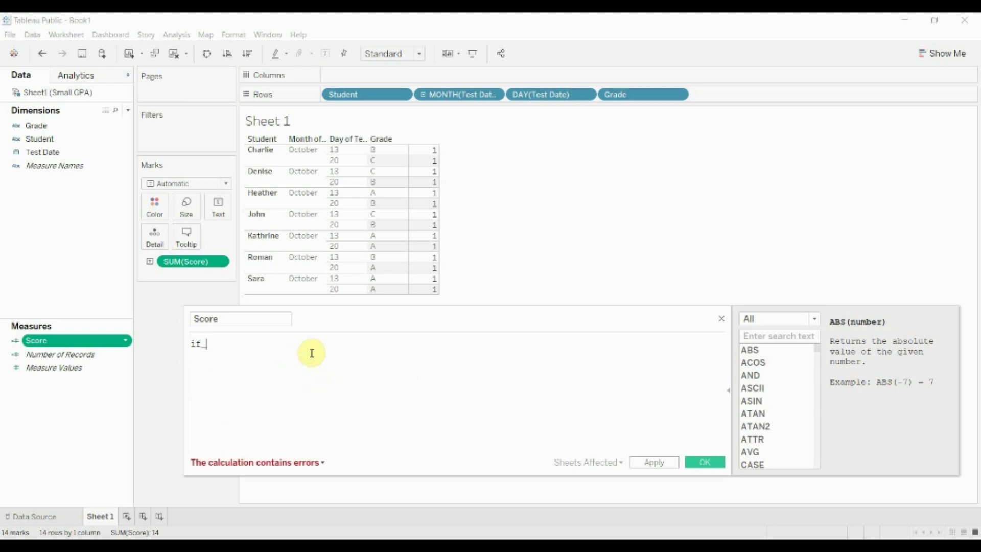
key("Return")
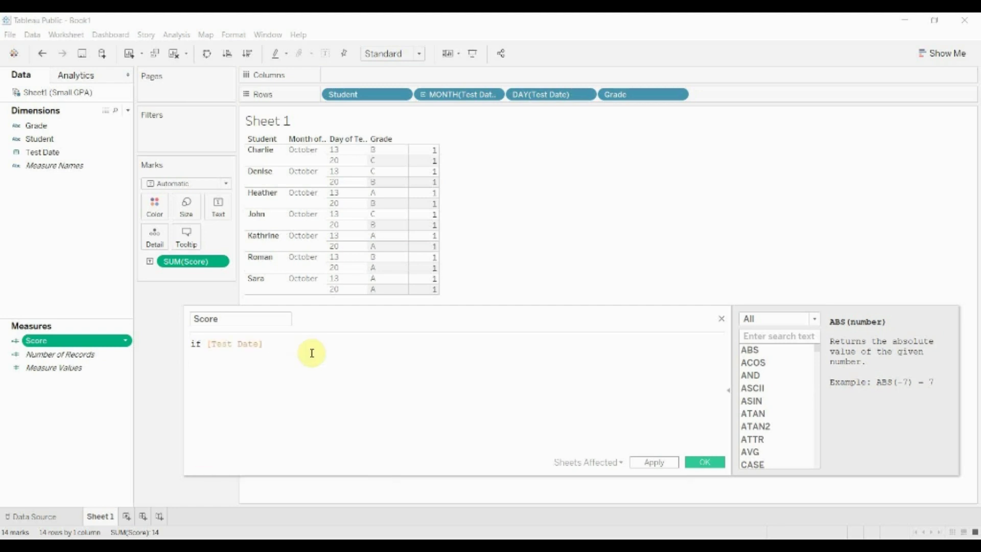
type("=")
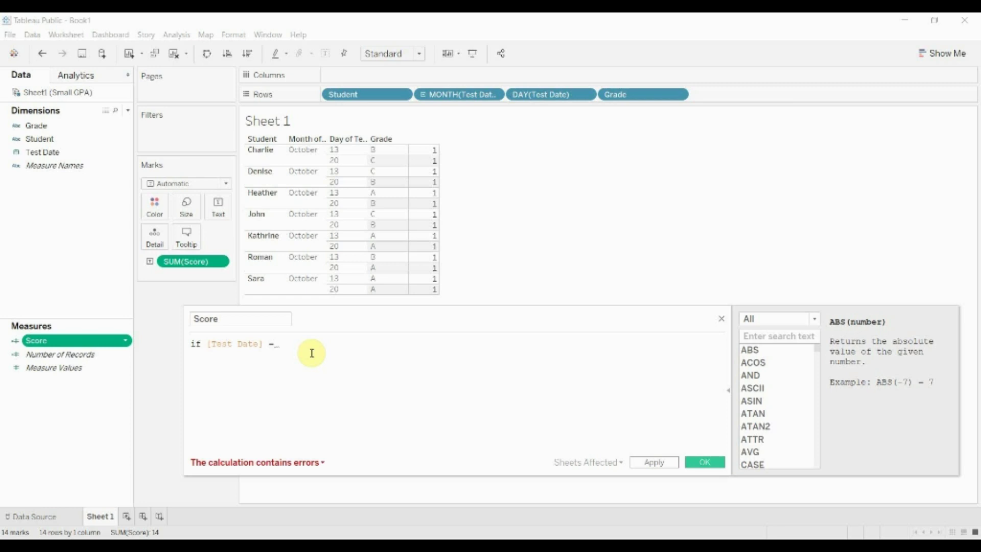
key("Left")
key("Left")
key("Left")
key("Left")
key("Left")
key("Left")
key("Left")
key("Left")
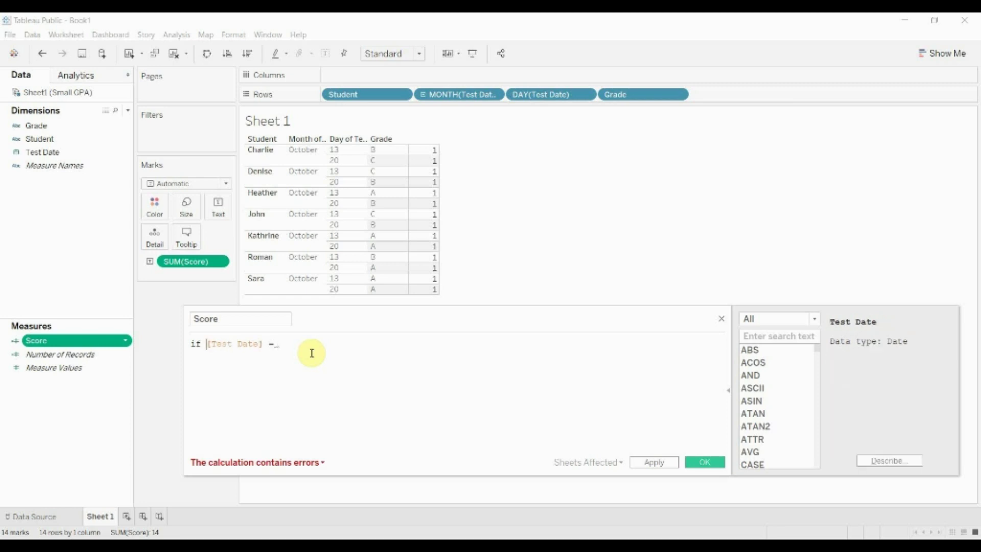
type("day(")
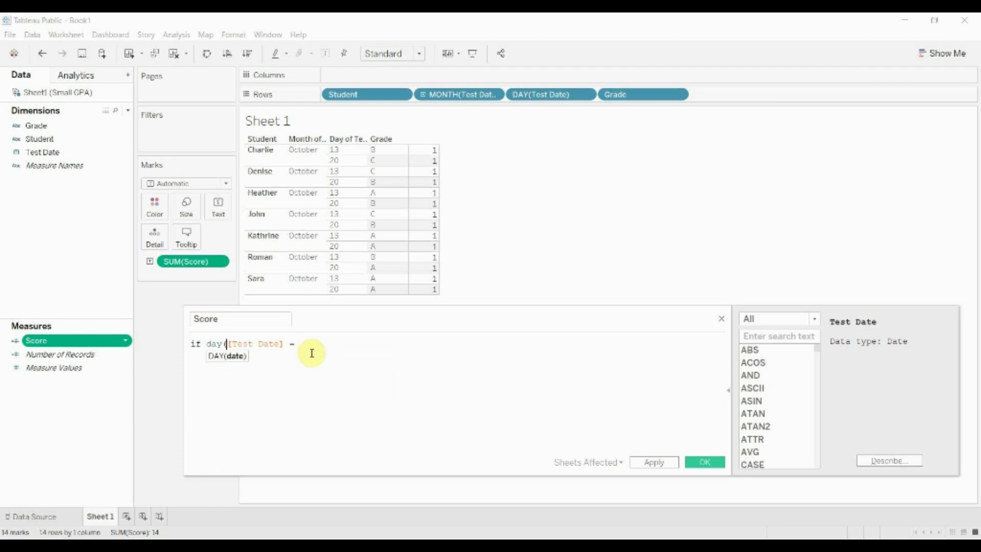
key("Right")
key("Right")
type(") = 13 then 1  ")
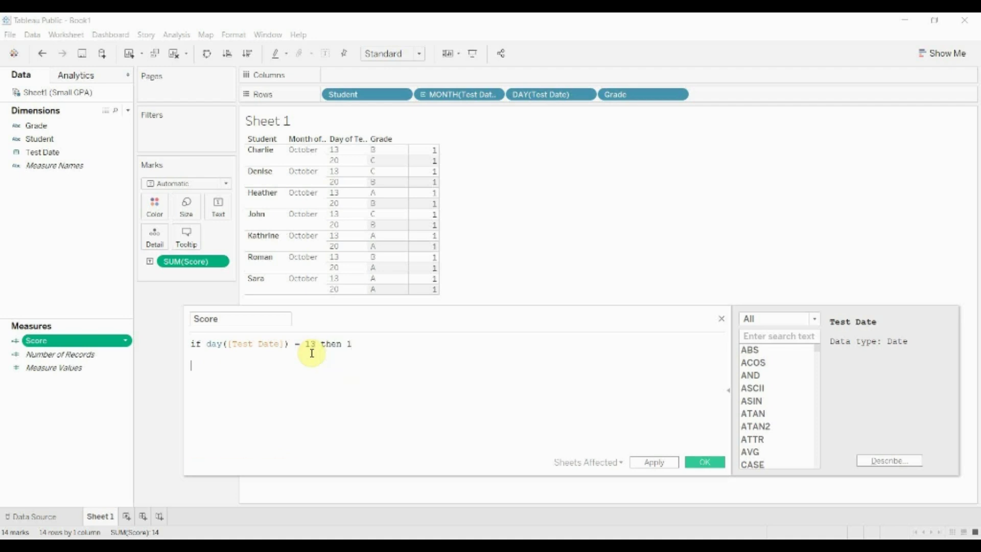
type("elseif ")
type("day")
type("([Test Date]")
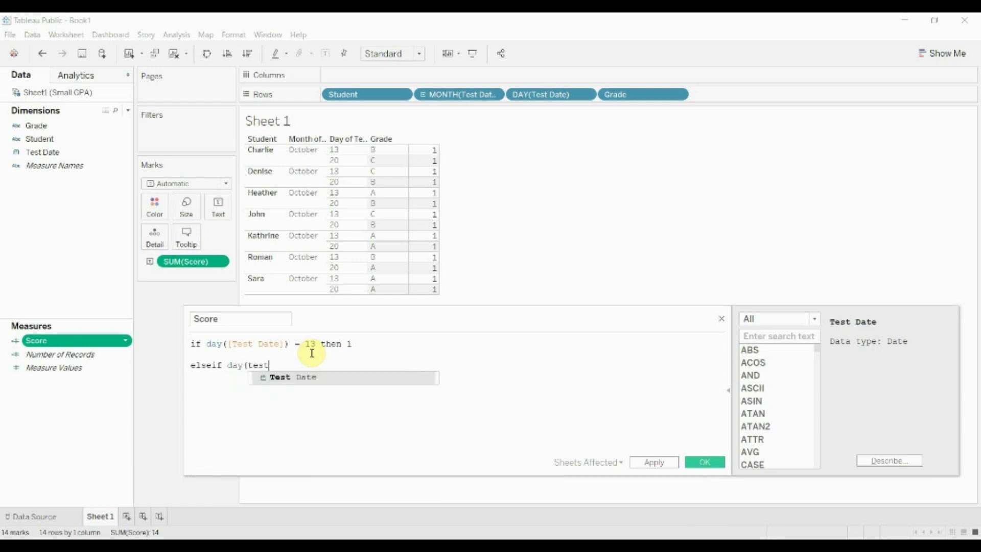
type(")")
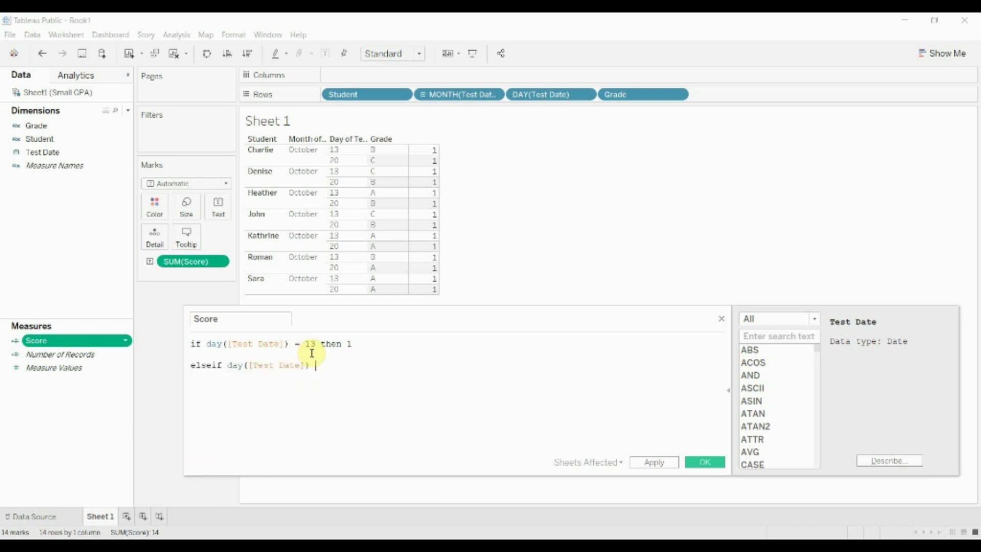
type(" = 20 then 2")
key("Return")
key("Return")
type("end")
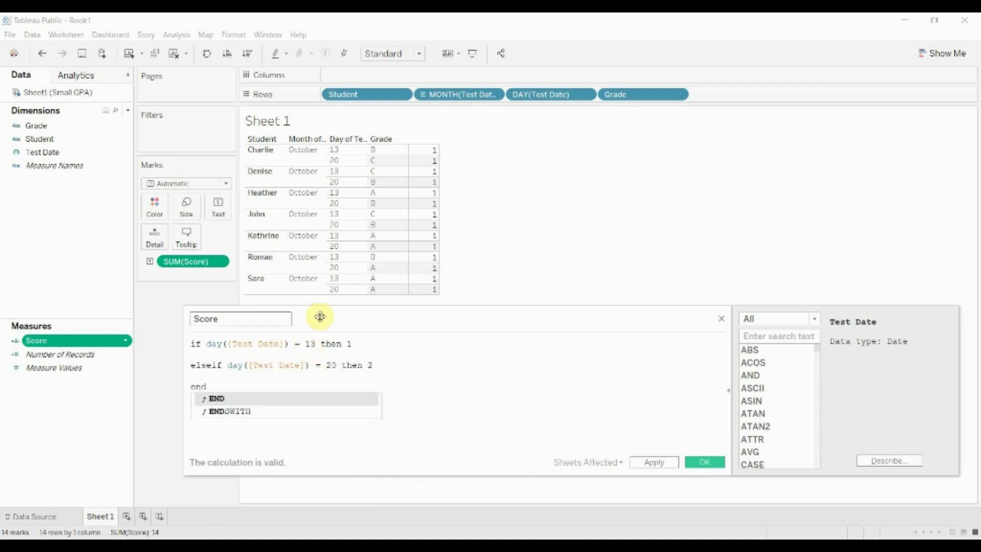
left_click(431, 373)
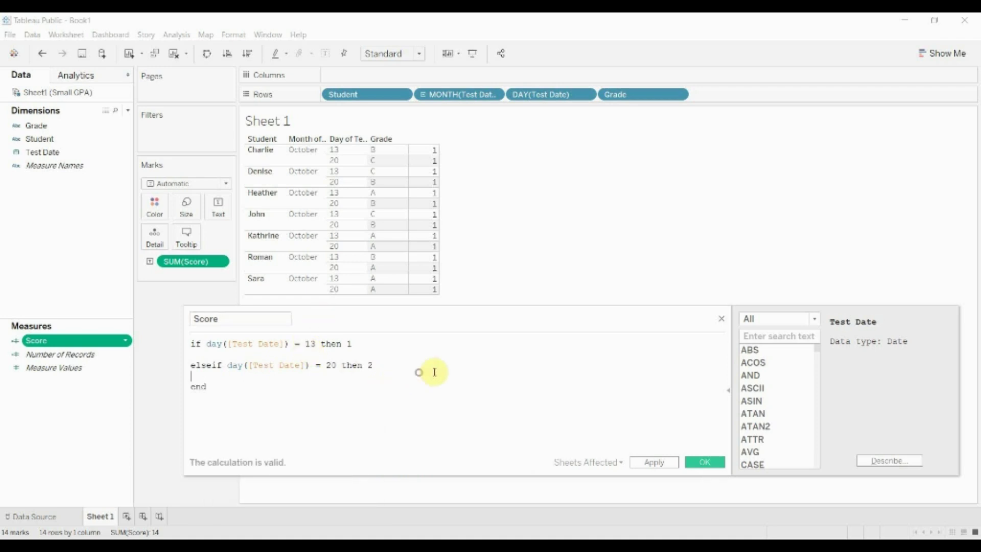
Apply the formula, then add an indented 'if... / ifelse.... / end' placeholder block under the then 1 branch
left_click(642, 461)
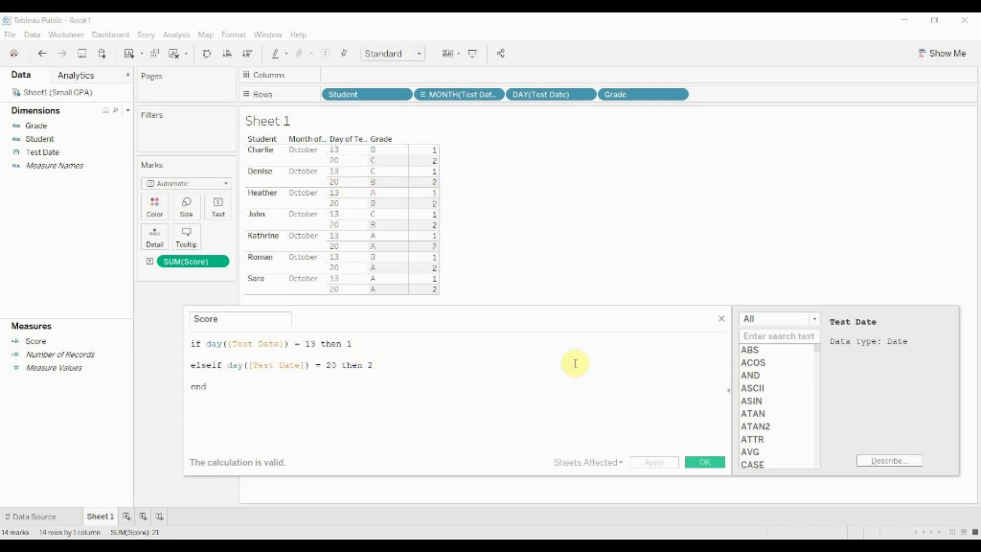
key("Return")
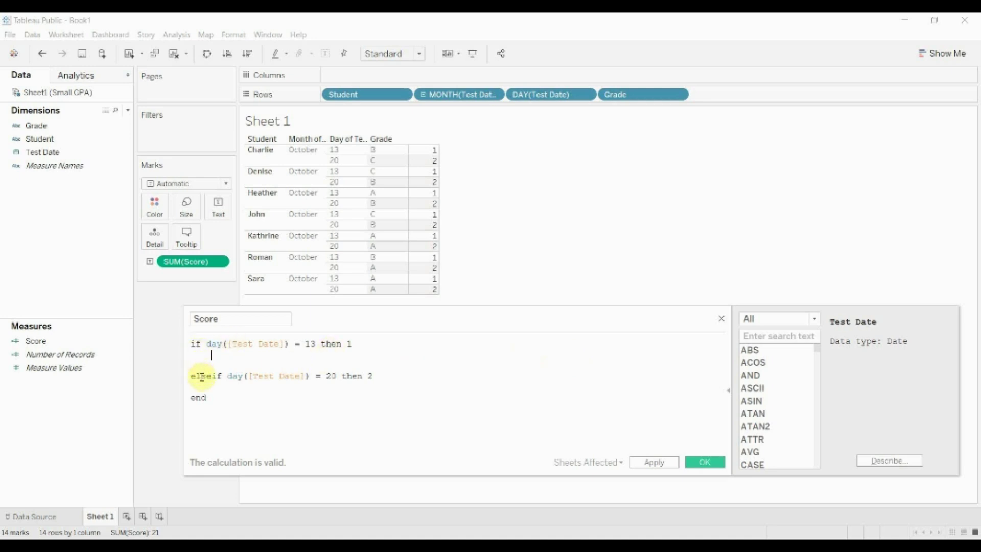
left_click(203, 388)
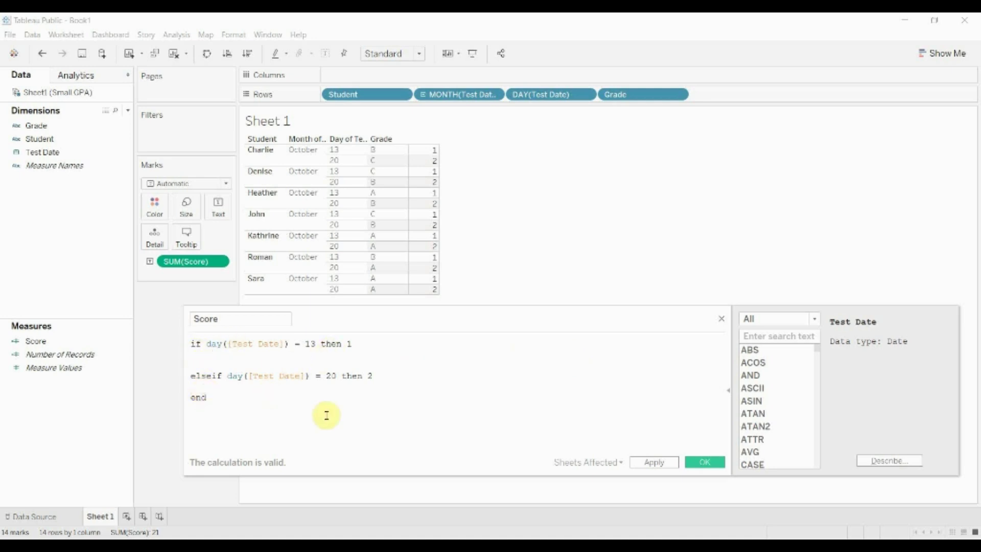
key("Return")
key("Up")
type("if...")
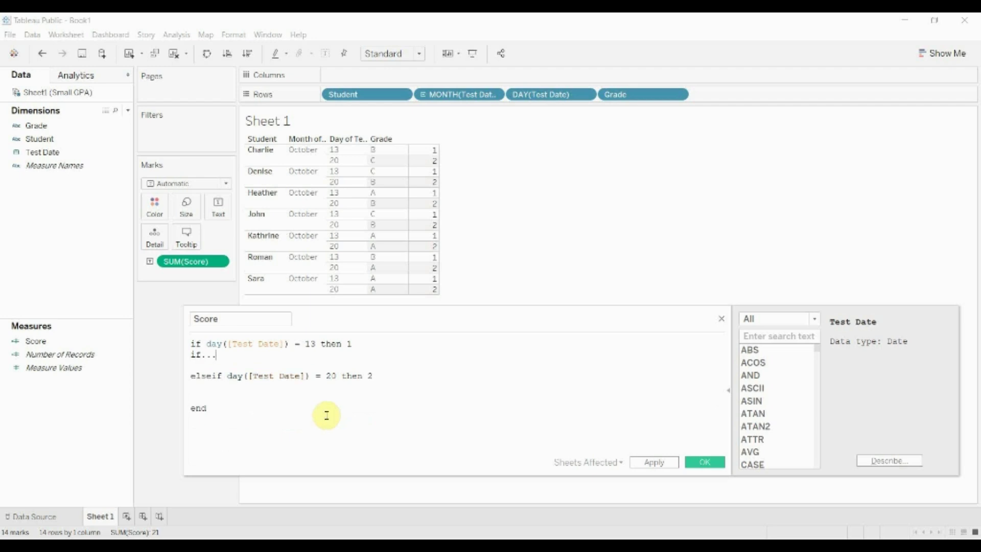
key("Return")
type("if")
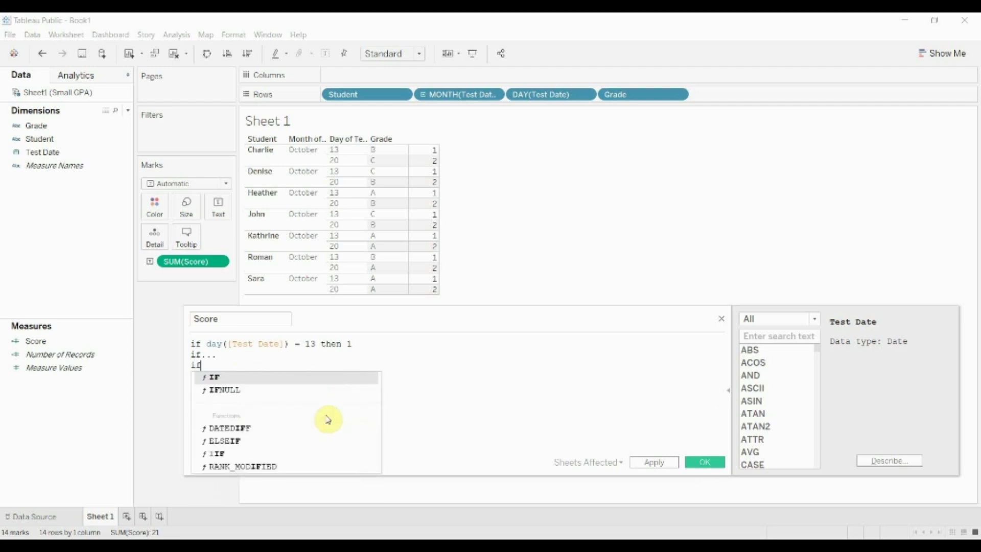
type("else....")
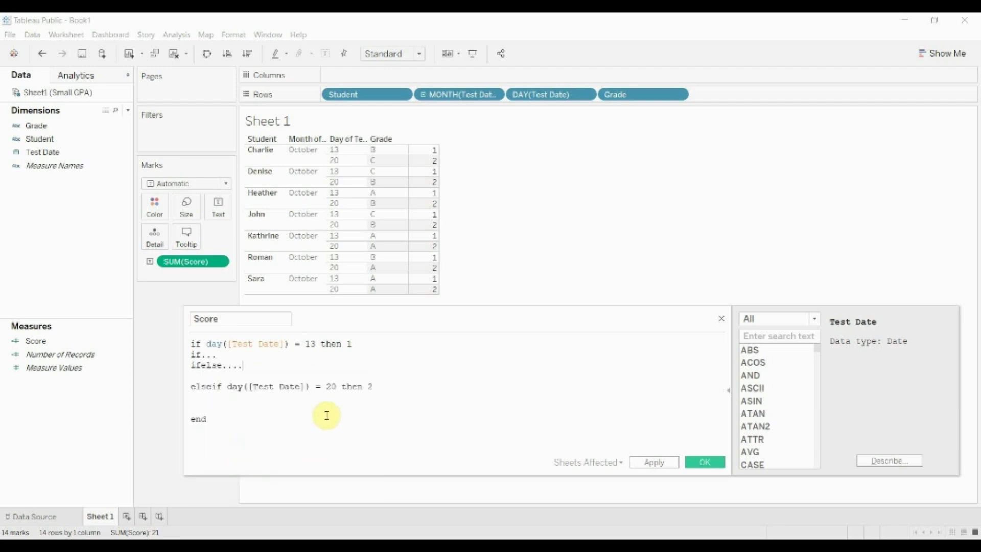
key("Return")
type("end")
type("elseif day([Test Date]) = 20 then 2")
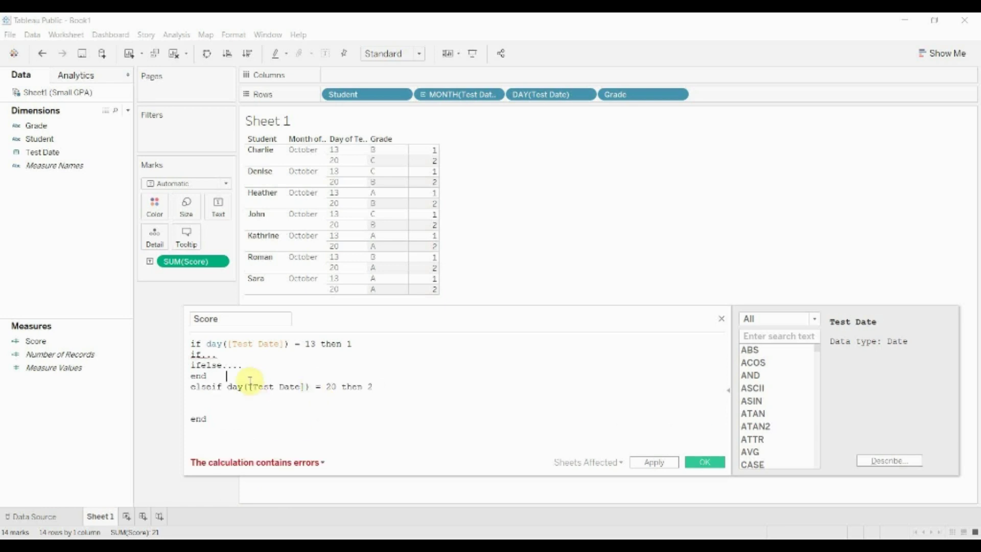
key("shift+Up")
key("shift+Up")
key("Tab")
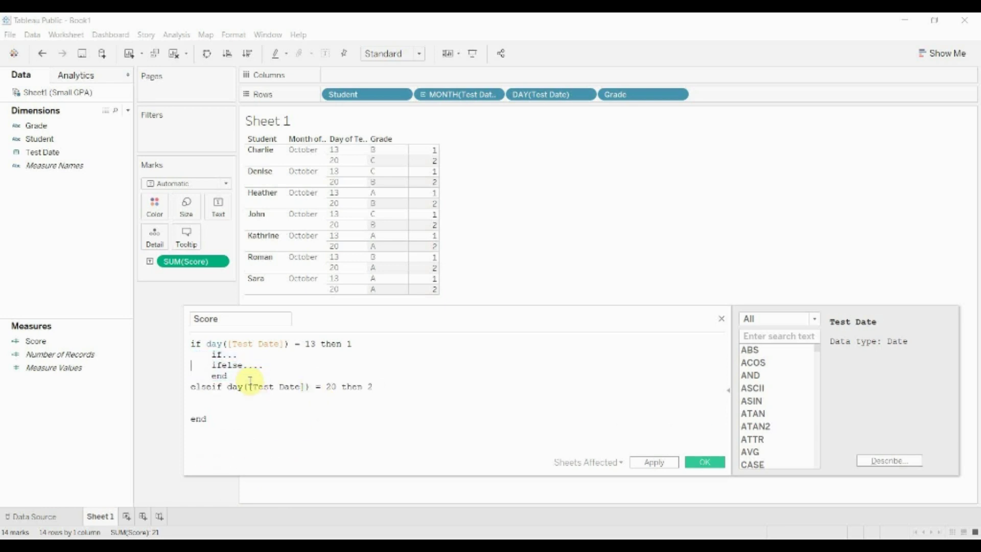
key("Up")
key("Up")
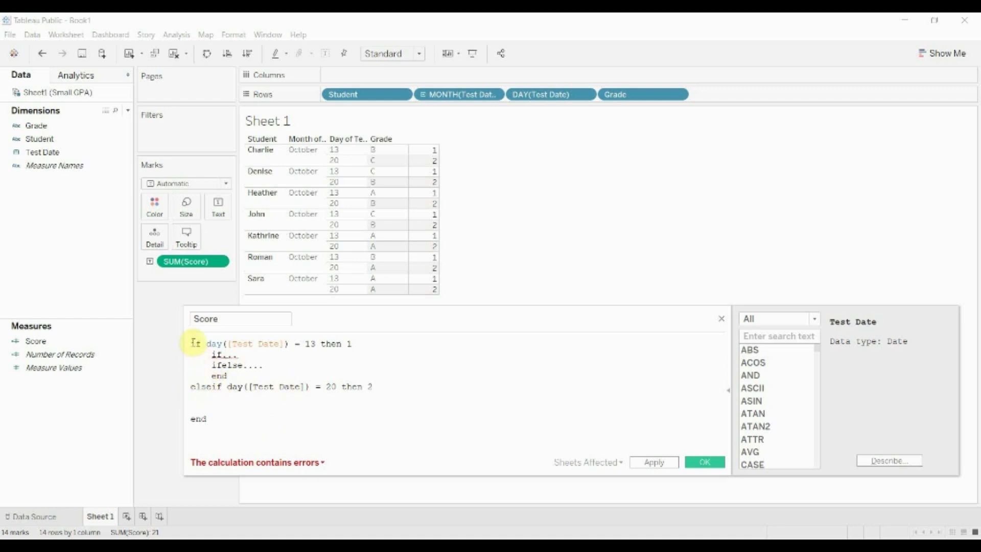
Copy the placeholder block under the day-20 branch and tidy the surrounding blank lines
left_click_drag(228, 376, 187, 352)
key("ctrl+c")
left_click(263, 401)
key("ctrl+v")
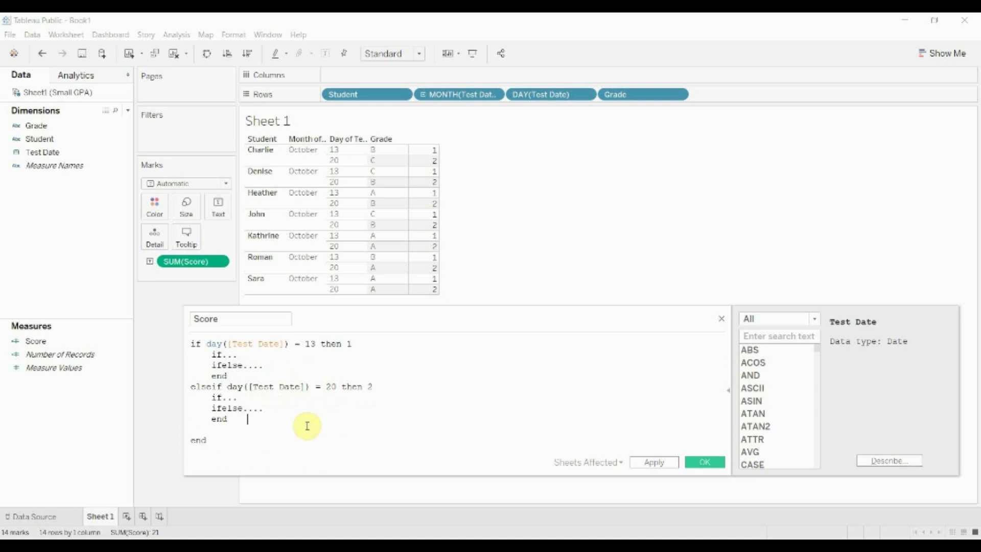
key("Delete")
key("BackSpace")
key("BackSpace")
key("BackSpace")
key("BackSpace")
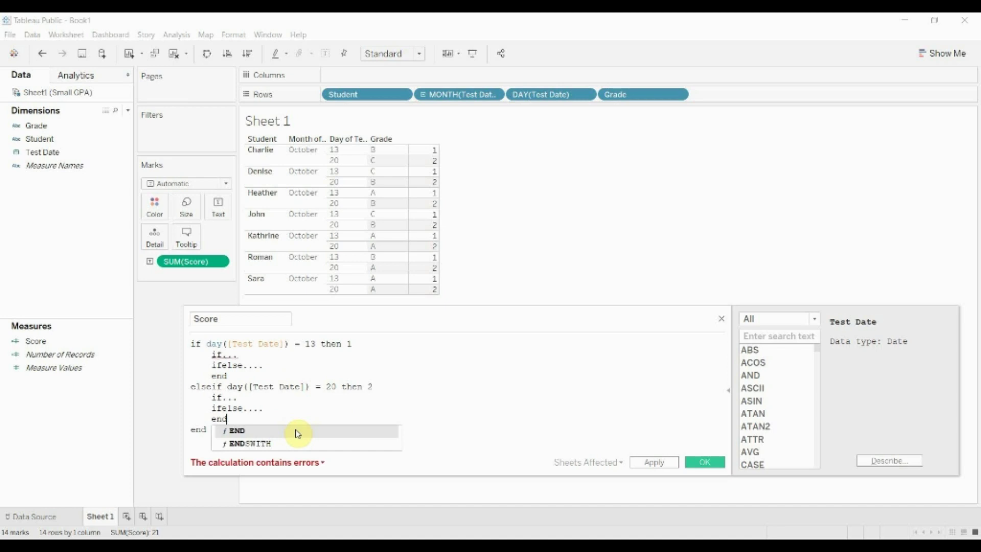
left_click(297, 429)
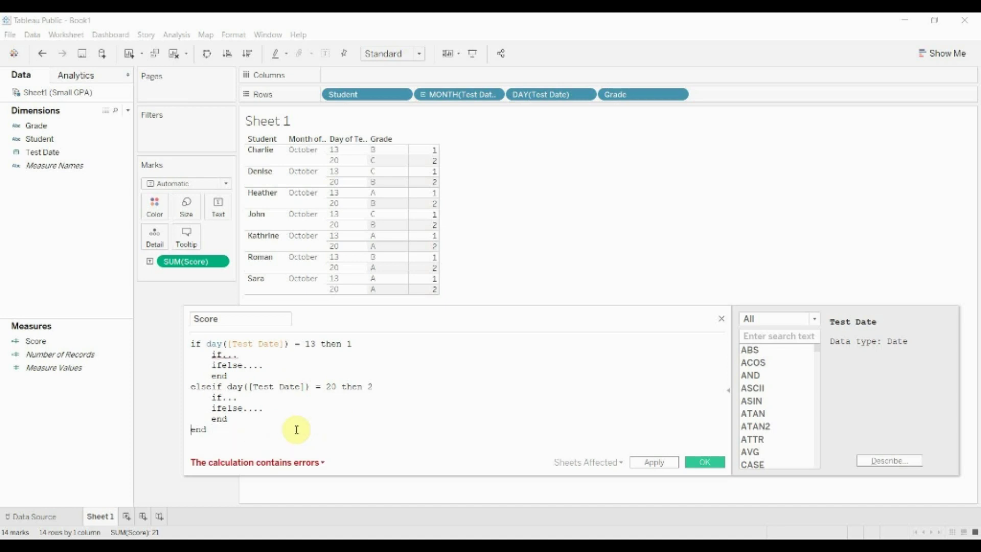
Replace the day-13 placeholders with grade conditions: A then 100, B then 80, C then 60
left_click(222, 355)
key("Delete")
key("Delete")
key("Delete")
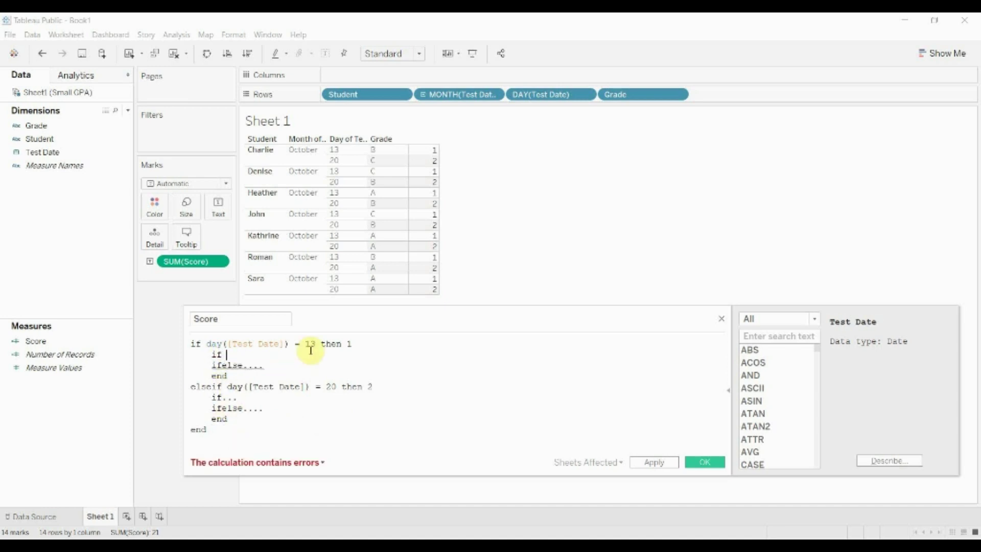
type("[Grade] = 'A' then 100")
key("Down")
key("shift+Home")
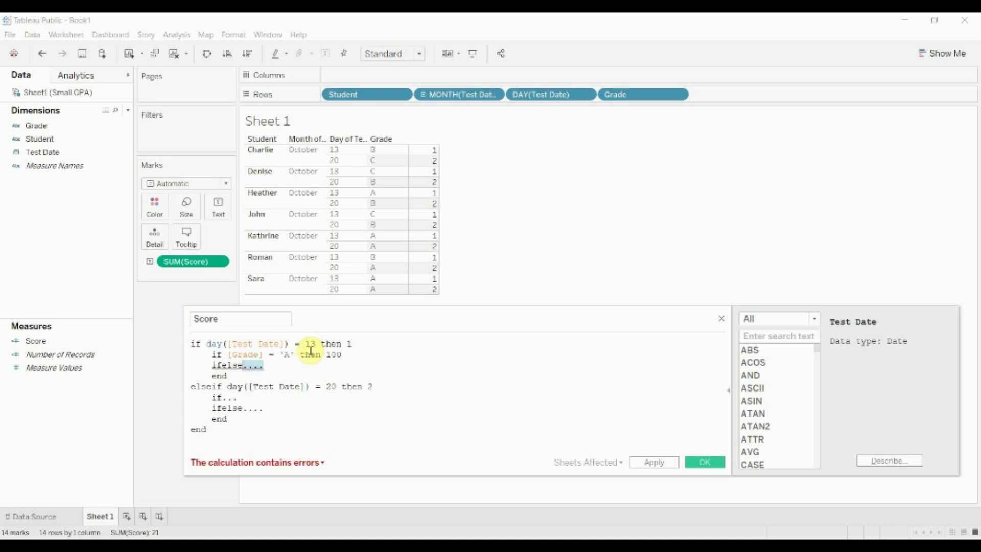
type("elseif grade = 'B' then 80")
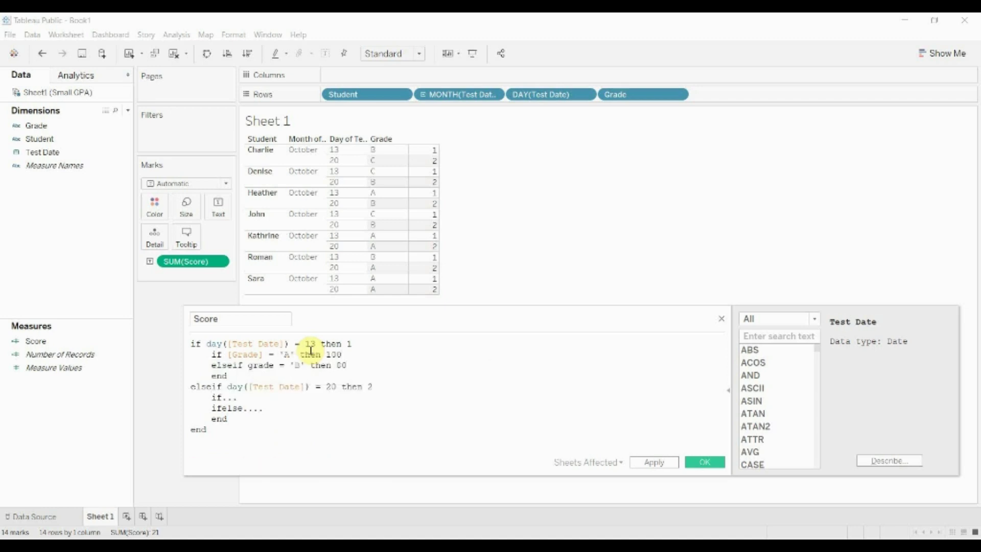
key("Return")
type("elseif [Grade] = 'C' then 60")
Bracket [Grade] on the B line, add D then 40 and else 0, and delete the 1 after the first then
key("Up")
key("Home")
key("ctrl+Right")
key("ctrl+shift+Right")
type("[Grade]")
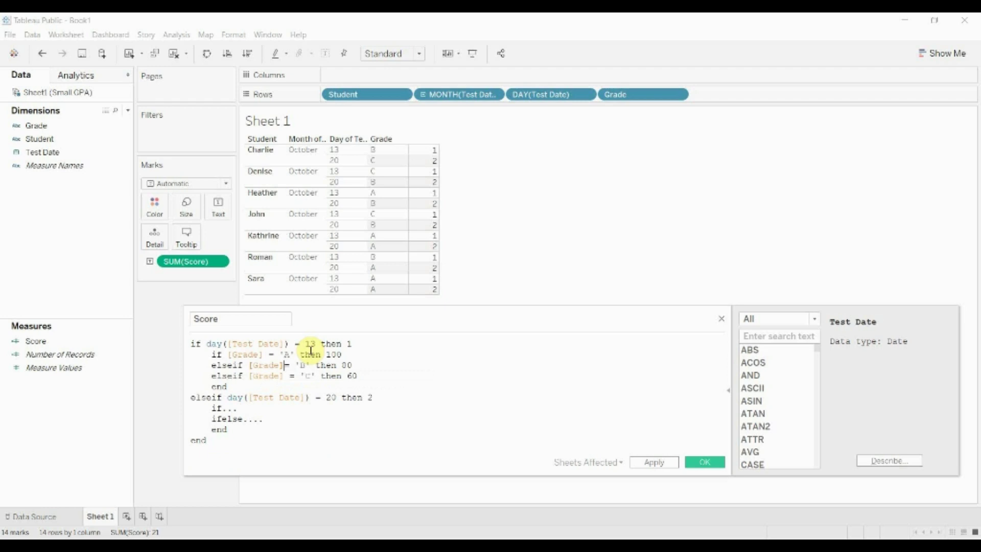
left_click(387, 375)
key("Return")
type("elseif [Grade] = 'D' then 40")
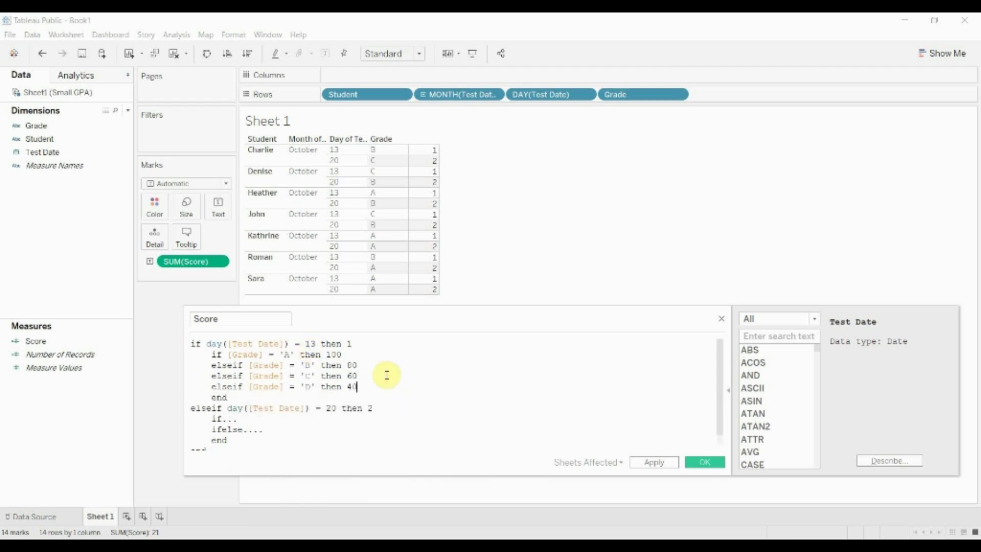
key("Return")
type("else 0")
type("==")
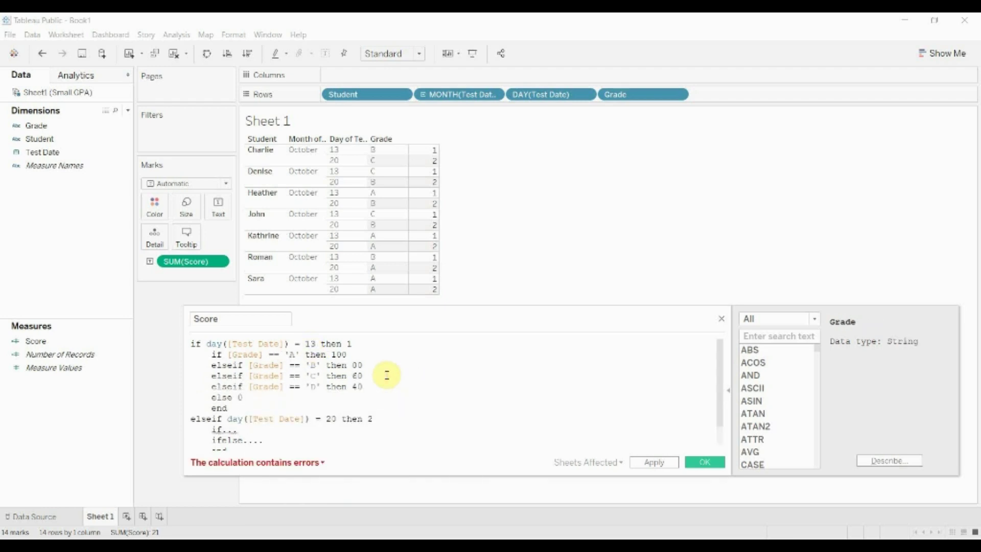
type("=")
left_click_drag(396, 325, 397, 288)
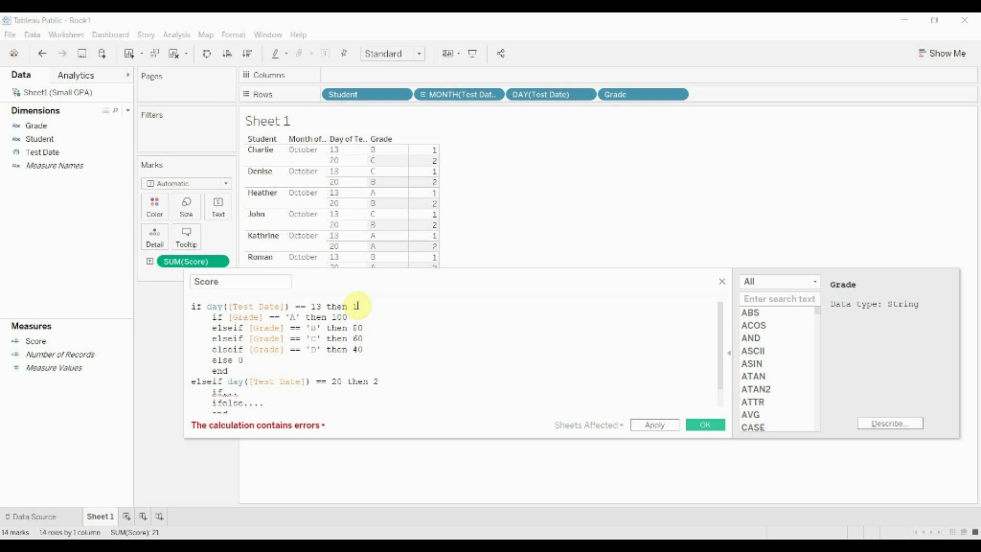
double_click(357, 305)
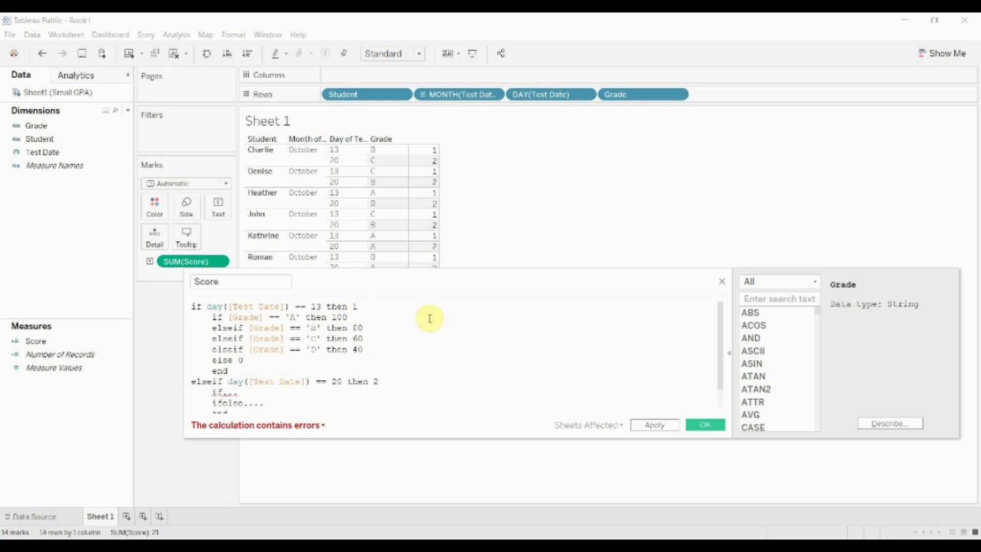
key("BackSpace")
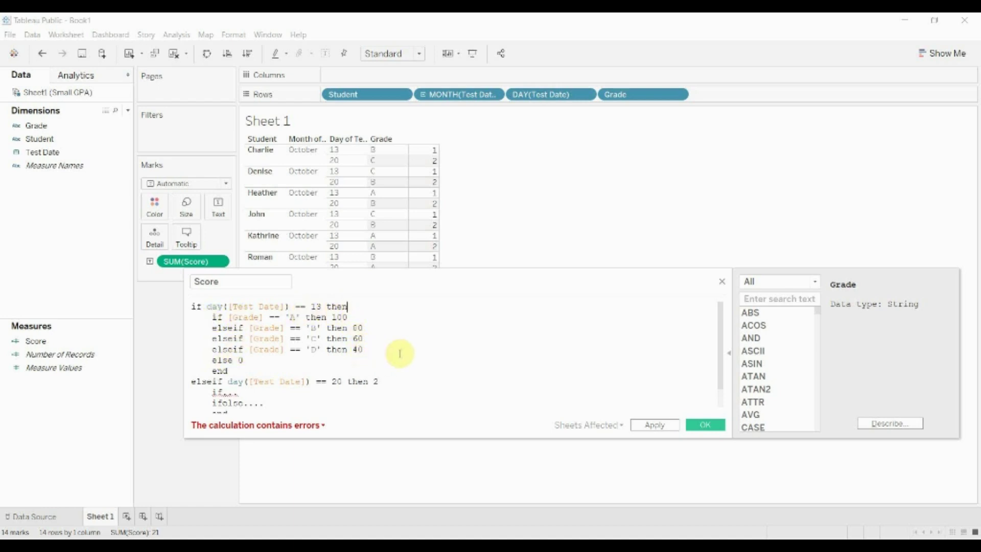
Paste the day-13 grade block over the day-20 placeholder lines and delete the 2 after then
scroll(296, 350, "down", 1)
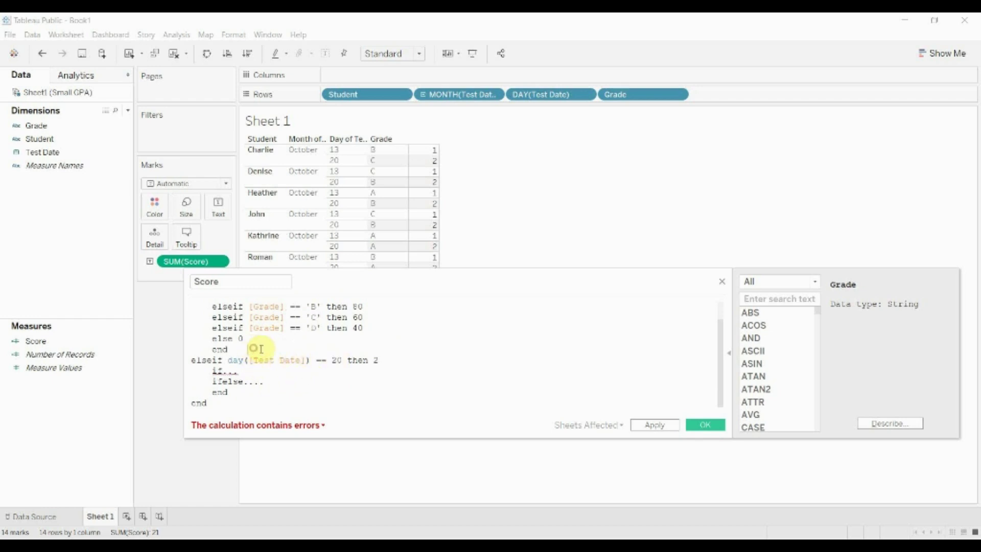
scroll(256, 350, "up", 1)
left_click(213, 318, "shift")
scroll(371, 332, "down", 1)
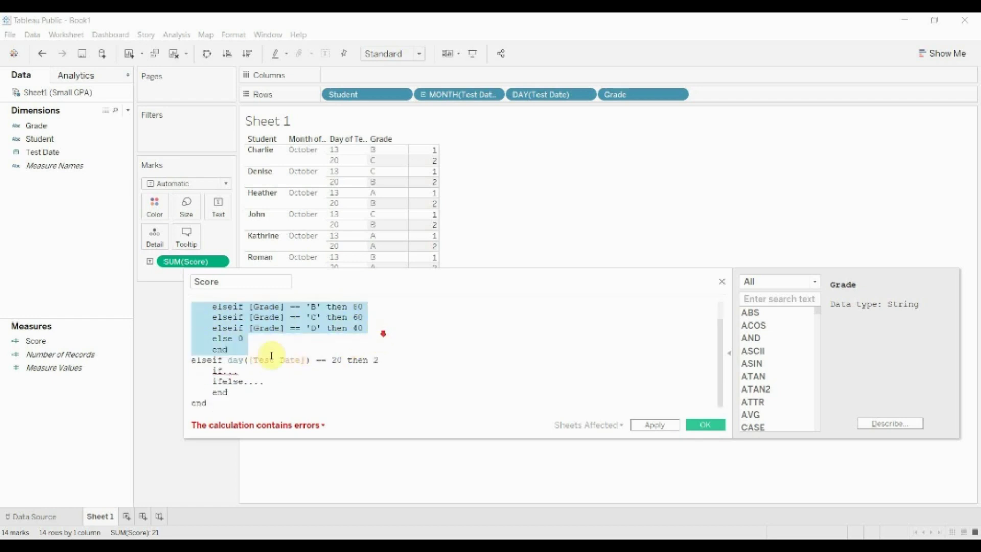
left_click_drag(213, 370, 280, 390)
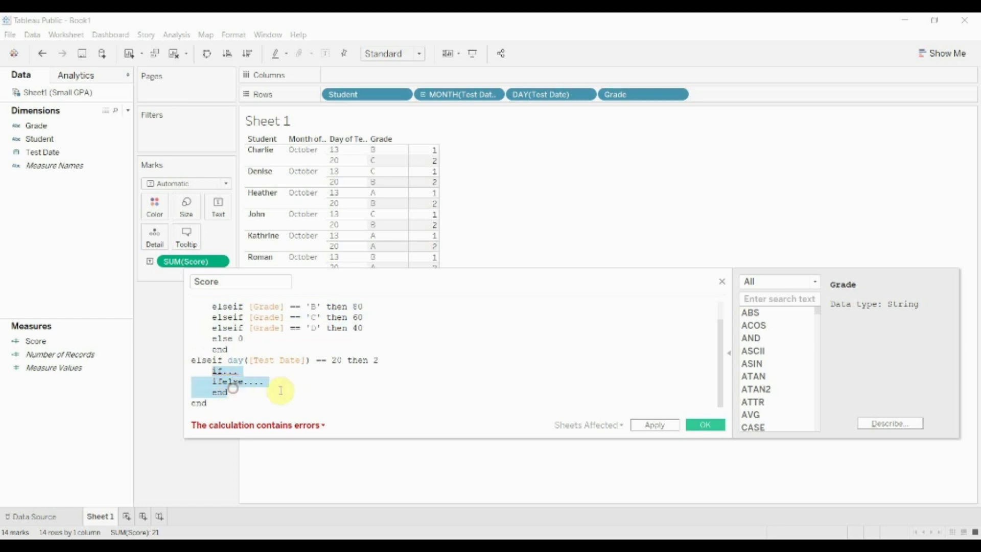
key("ctrl+v")
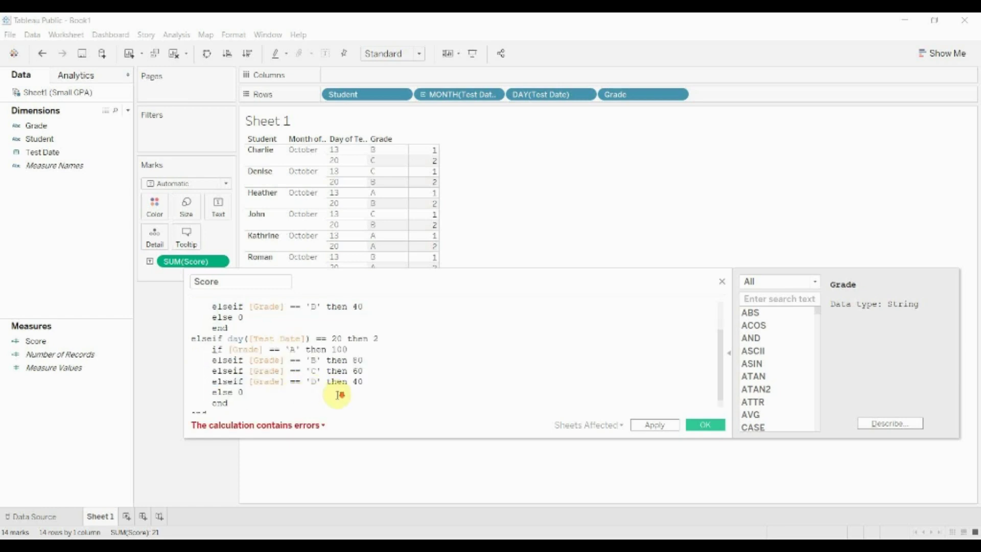
scroll(337, 394, "down", 1)
left_click(383, 327)
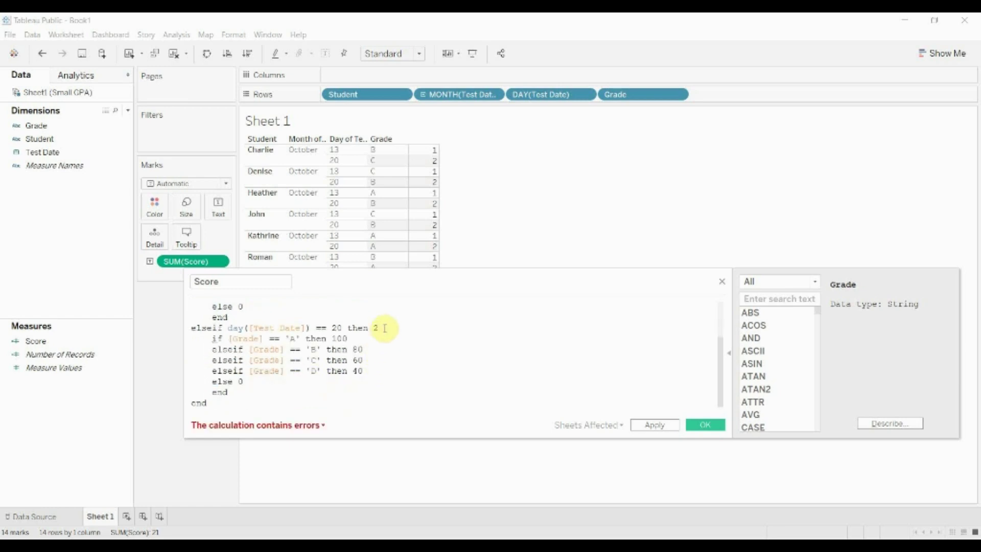
key("BackSpace")
key("BackSpace")
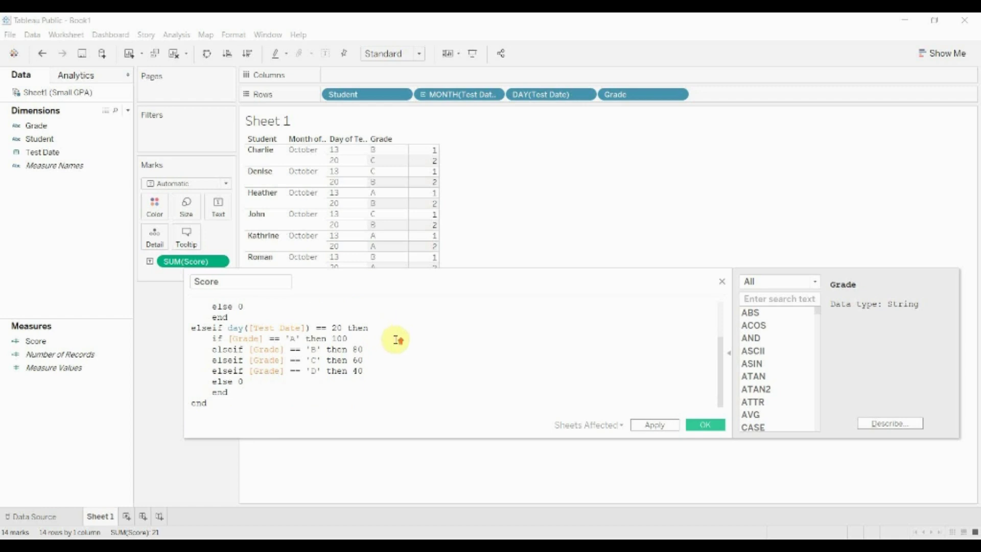
Change the day-20 grade points to A 50, B 40, C 30 and D 20
scroll(397, 340, "up", 2)
scroll(390, 355, "down", 1)
scroll(367, 350, "up", 1)
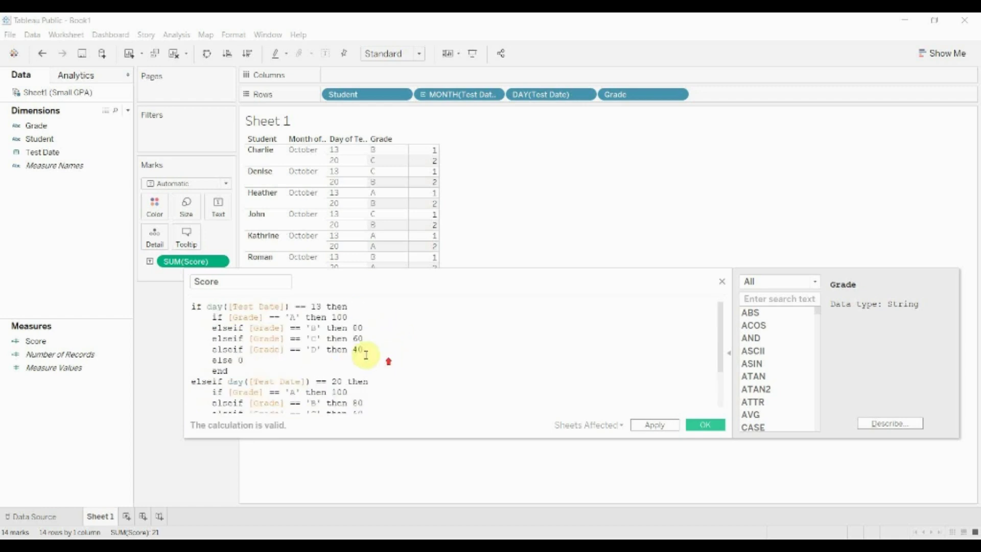
scroll(396, 335, "down", 1)
double_click(340, 360)
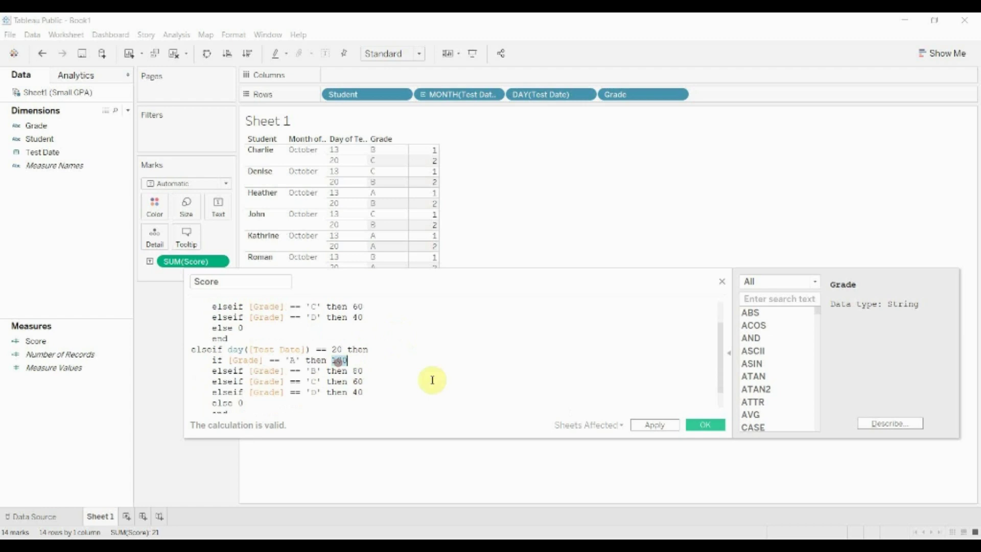
type("5")
key("shift+End")
type("40")
key("Up")
key("shift+Left")
key("shift+Left")
type("30")
key("Down")
key("shift+Left")
key("shift+Left")
type("20")
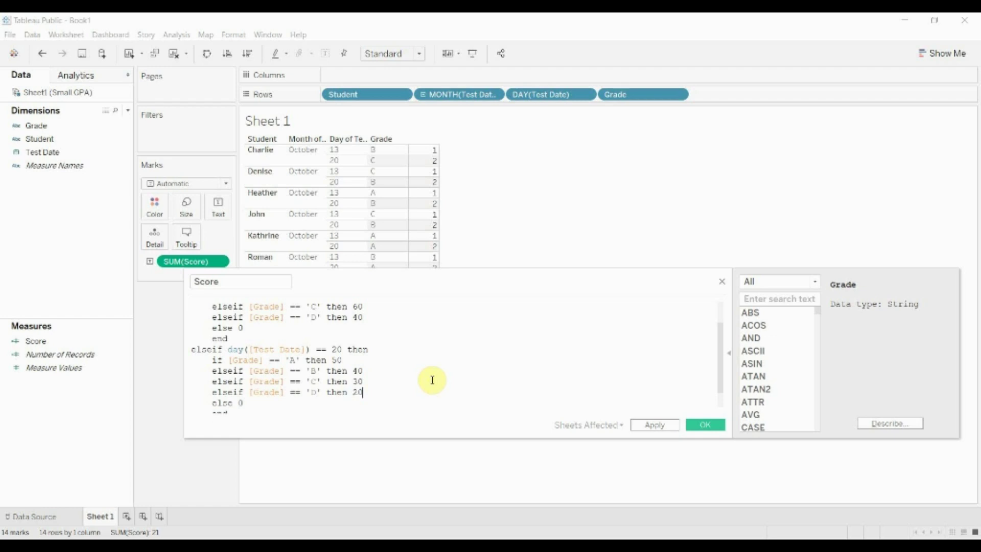
scroll(419, 356, "up", 1)
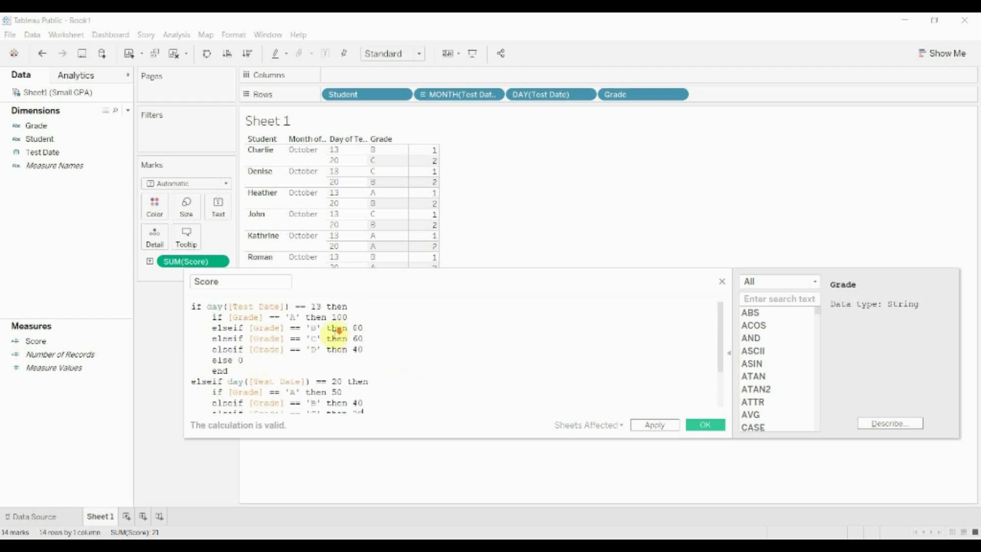
scroll(337, 332, "down", 2)
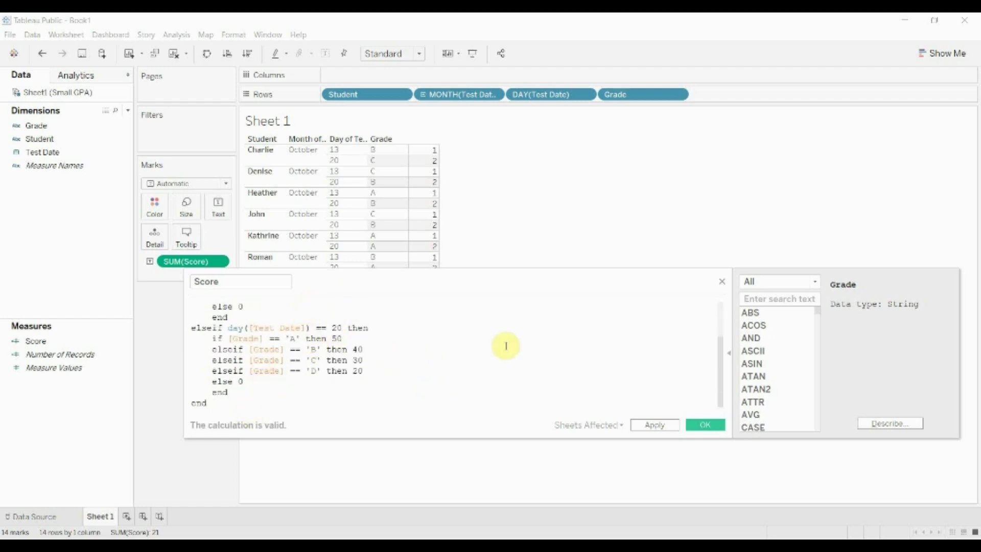
Apply the Score formula, select one student's two test scores, and enlarge the editor to show the full calculation
left_click(654, 425)
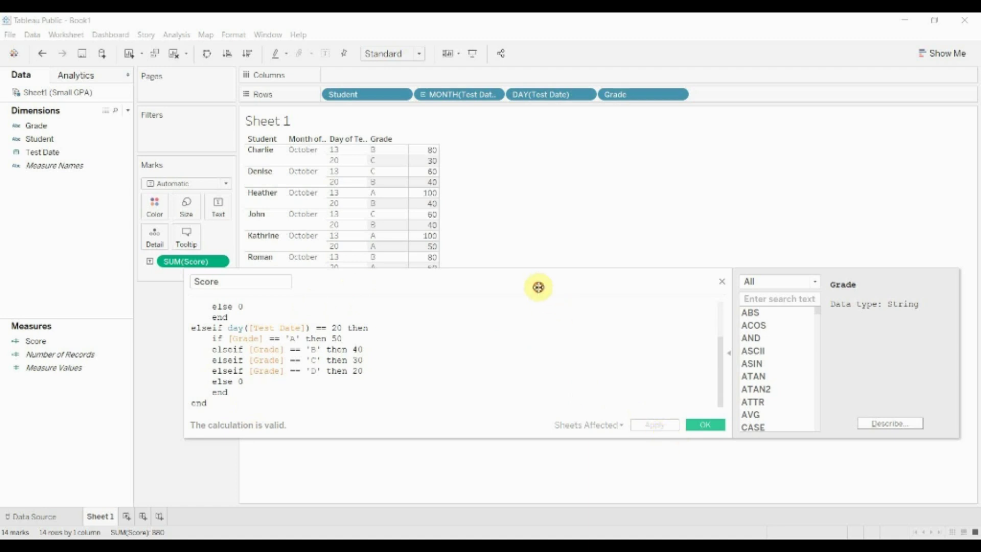
left_click_drag(539, 287, 503, 361)
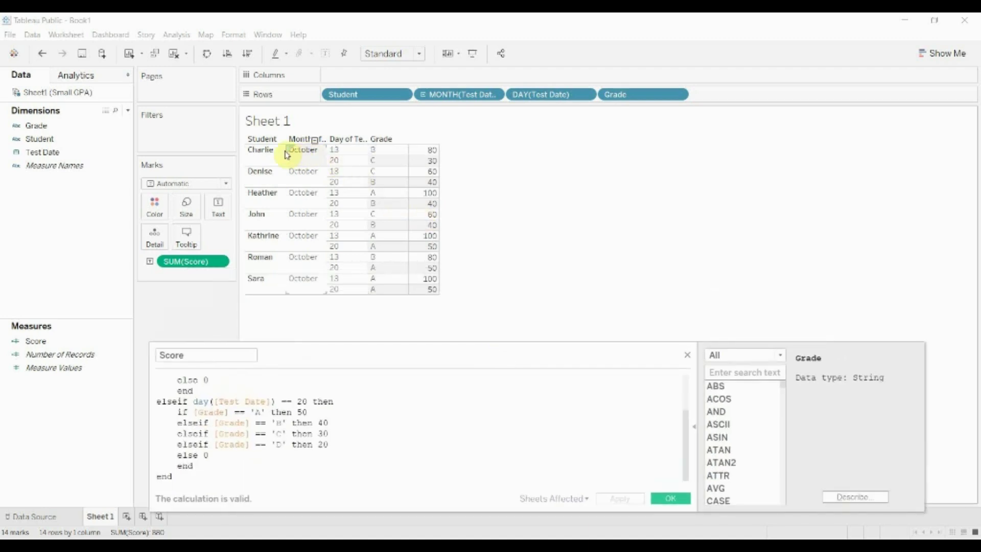
left_click(260, 284)
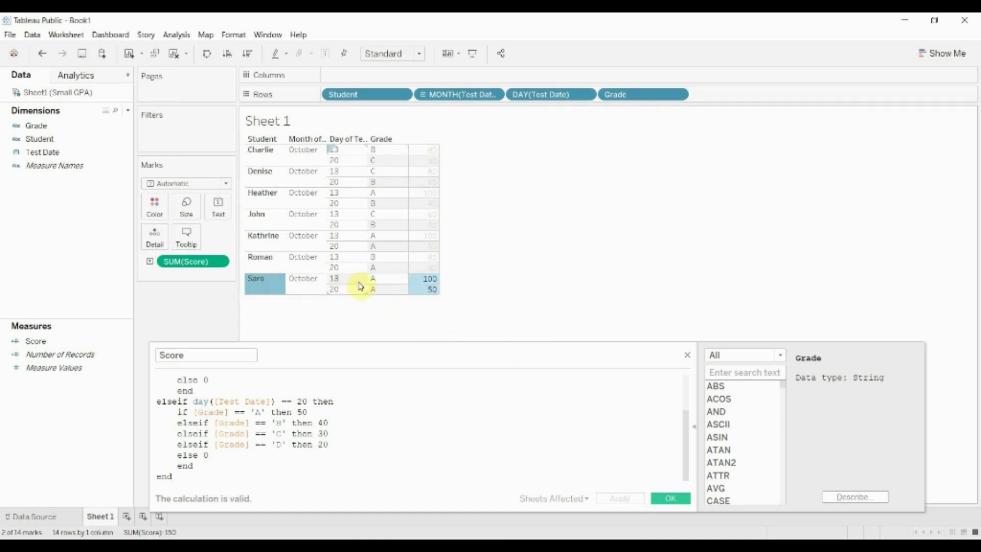
mouse_move(425, 285)
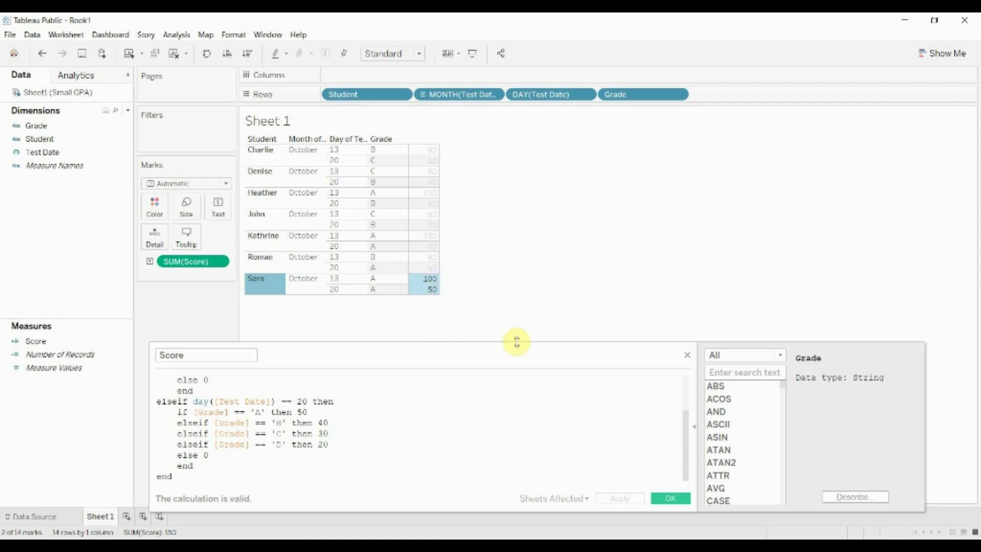
left_click_drag(517, 343, 516, 206)
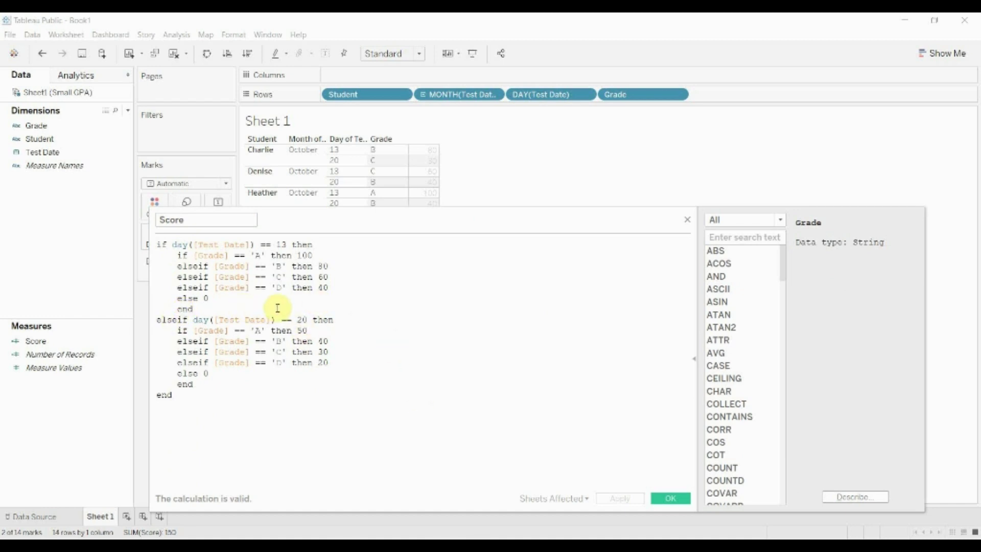
left_click(202, 378)
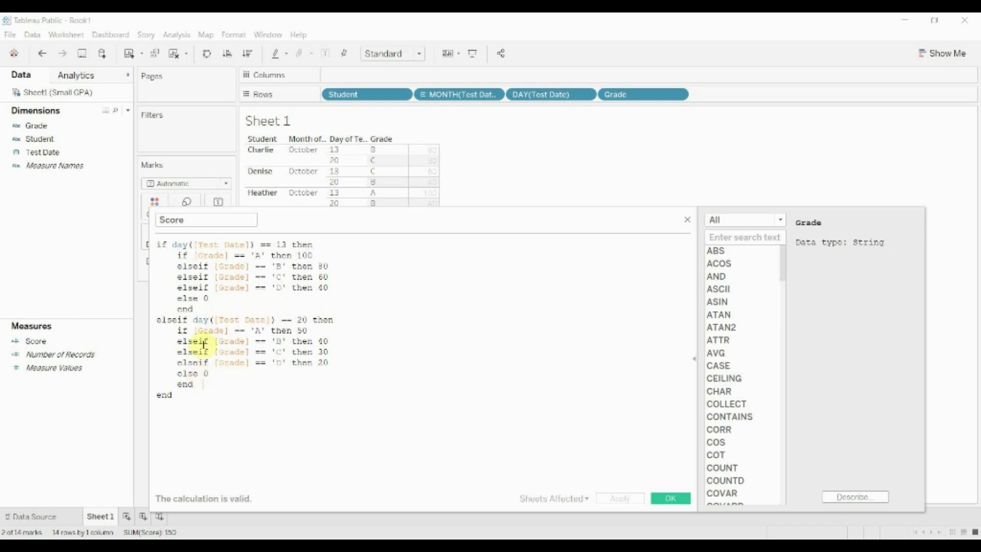